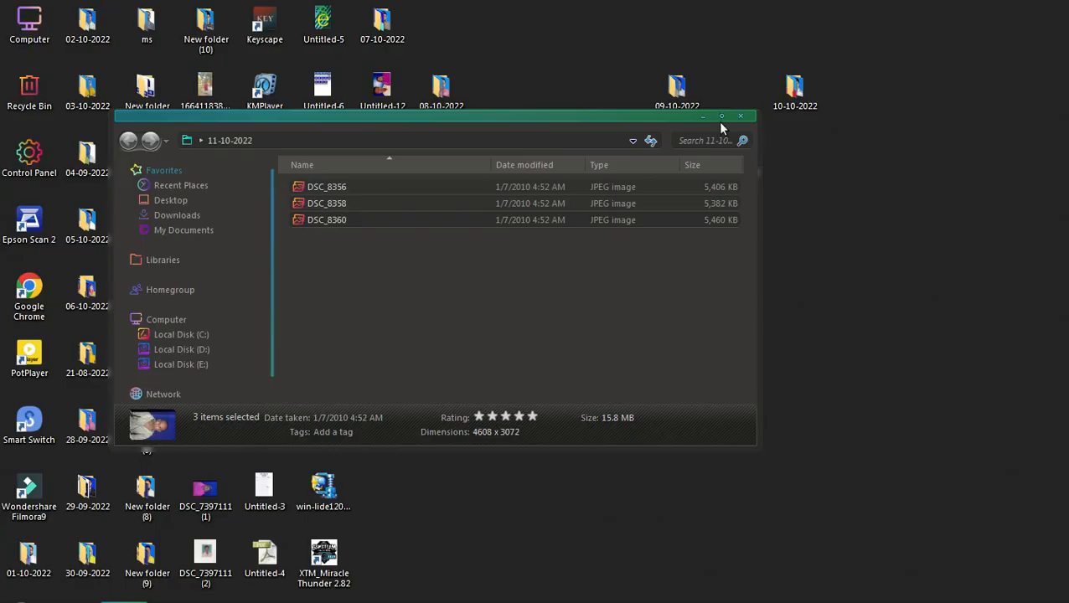
Step: Open the DSC_8356, DSC_8358 and DSC_8360 photos from the 11-10-2022 folder in Photoshop
drag(371, 202, 403, 220)
right_click(403, 220)
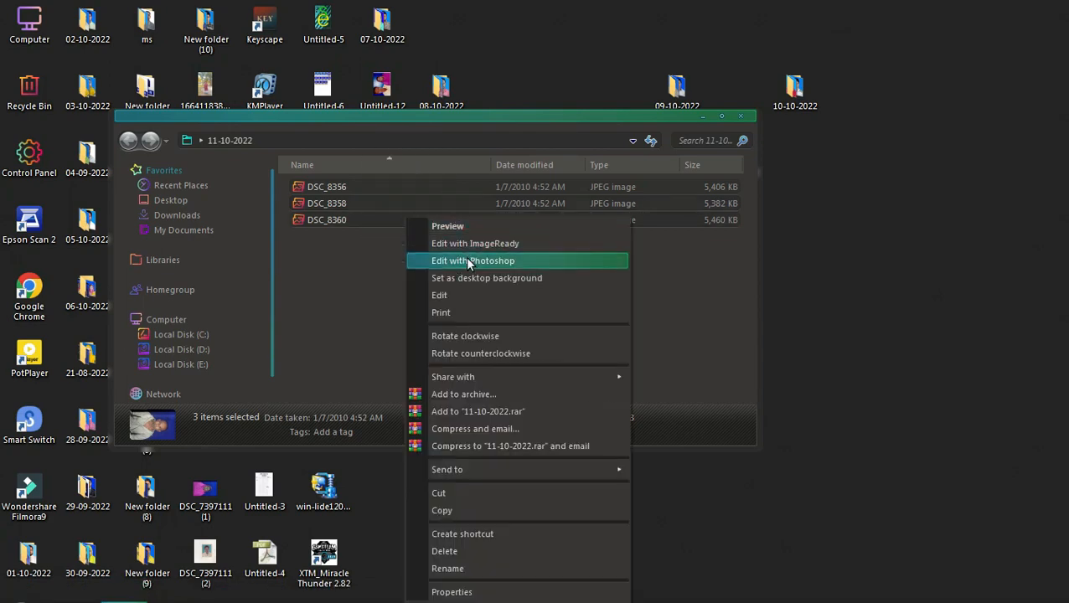
click(469, 258)
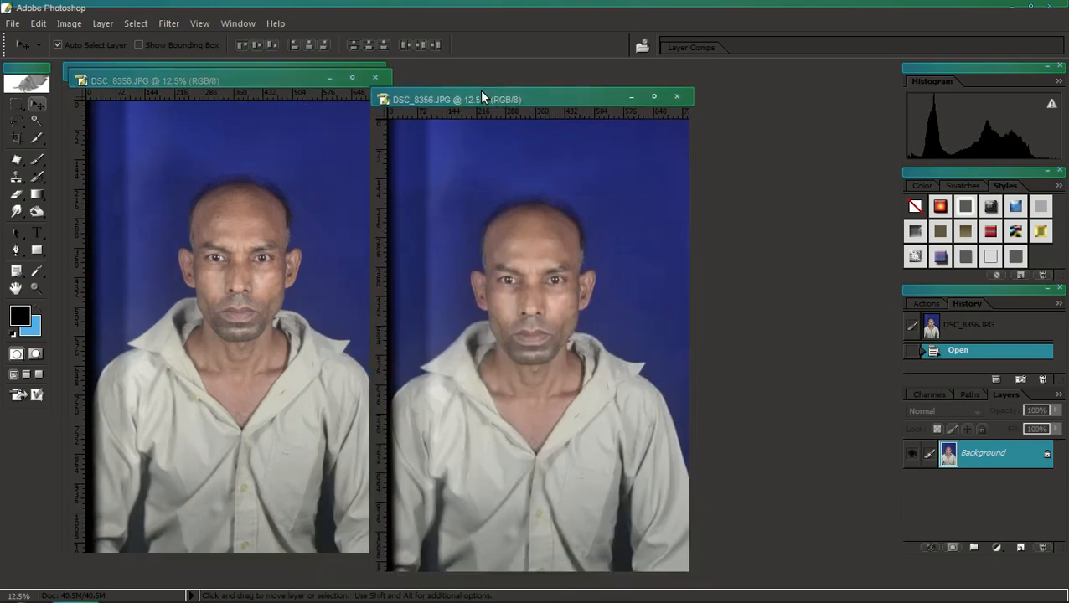
Step: Examine the DSC_8356 portrait at several zoom levels and in full-screen view
drag(479, 90, 462, 84)
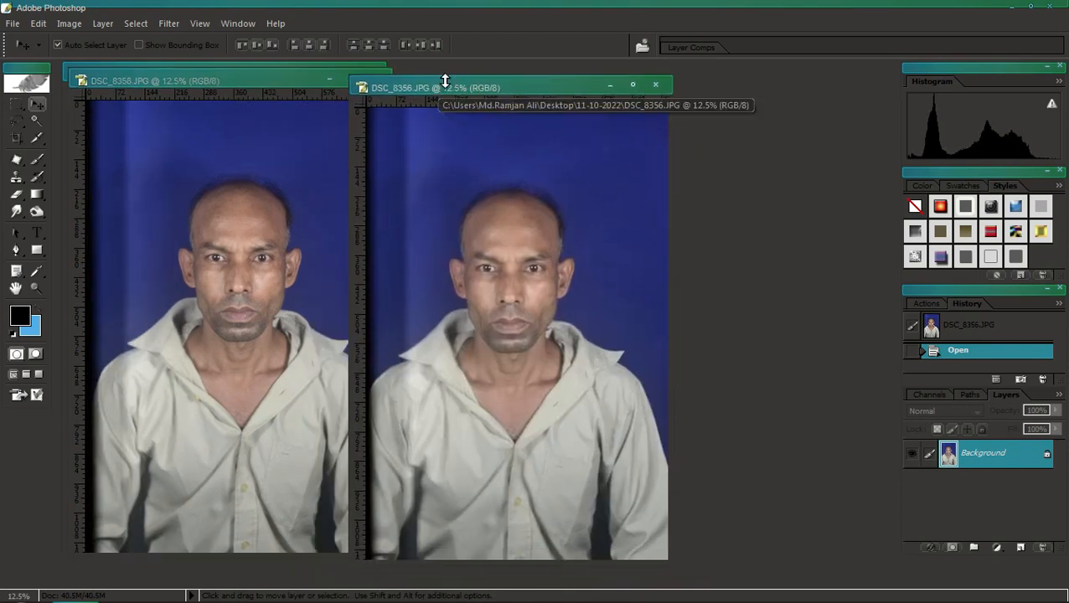
double_click(512, 83)
key(ctrl+plus)
scroll(543, 265, down, 1)
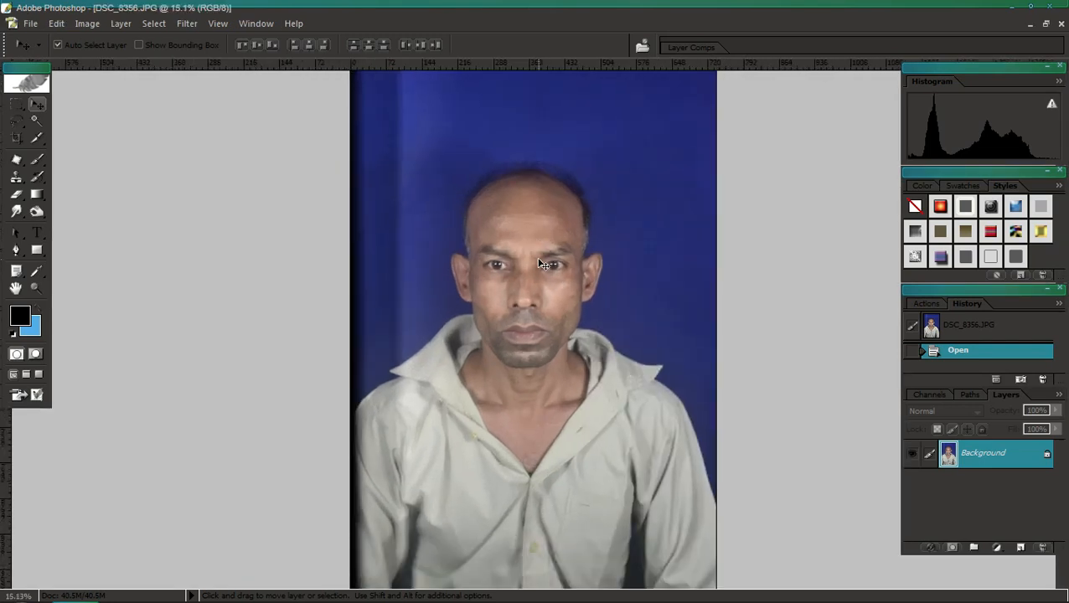
scroll(543, 265, down, 2)
scroll(543, 265, up, 1)
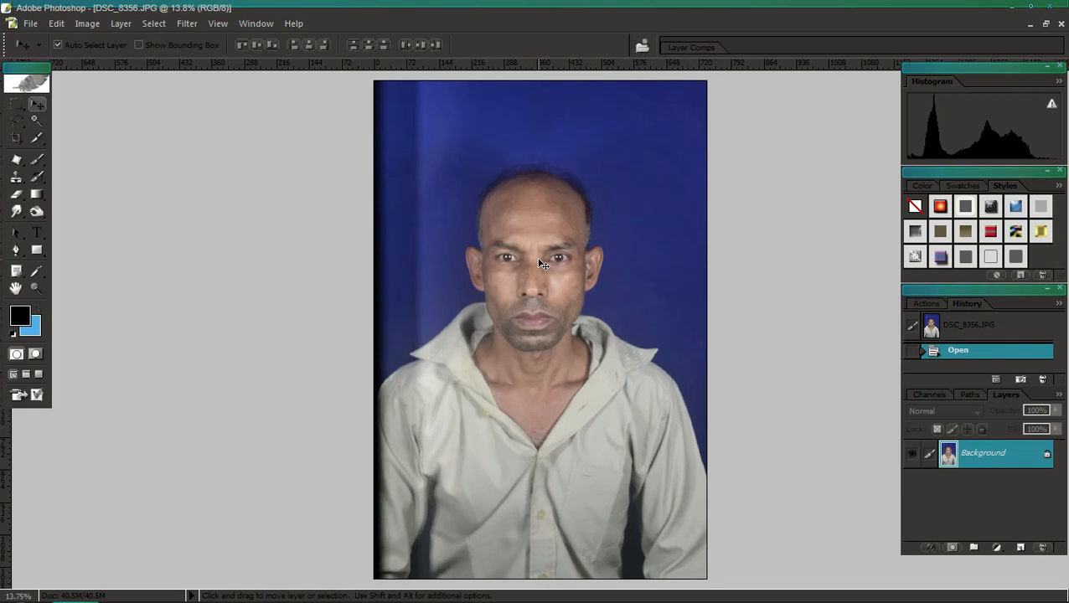
scroll(537, 285, down, 2)
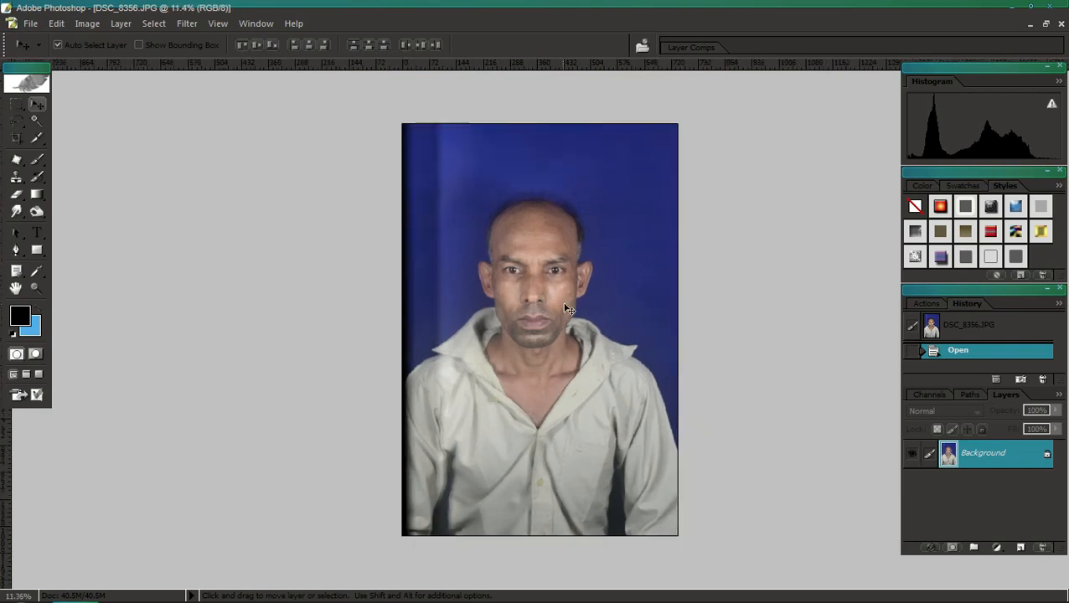
scroll(567, 309, up, 1)
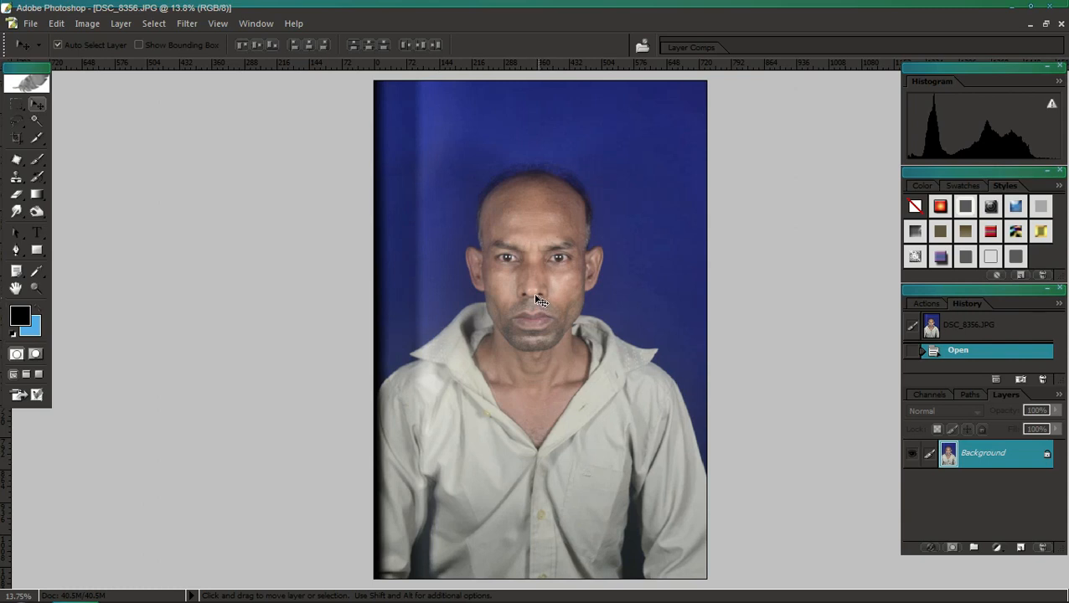
scroll(531, 326, up, 1)
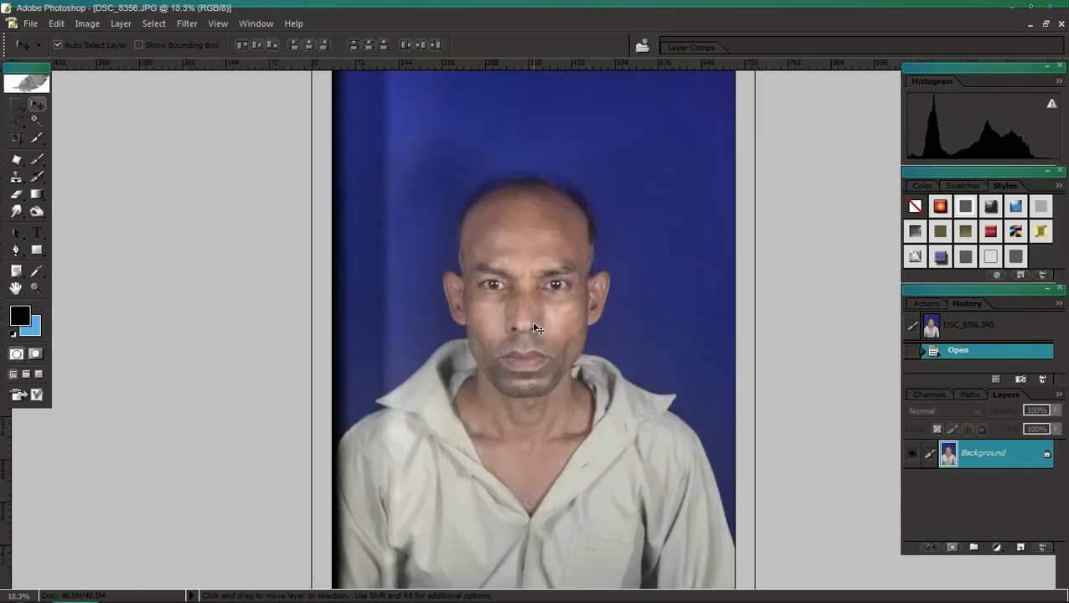
key(f)
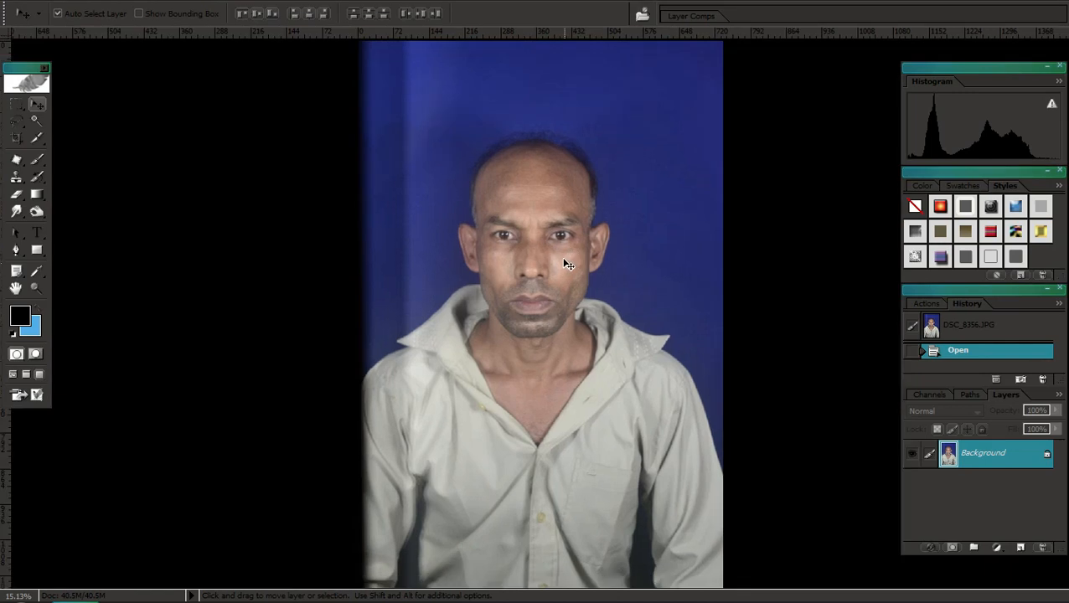
key(f)
Step: Move the DSC_8358 window aside and bring up DSC_8360 in a maximized window
drag(198, 76, 475, 99)
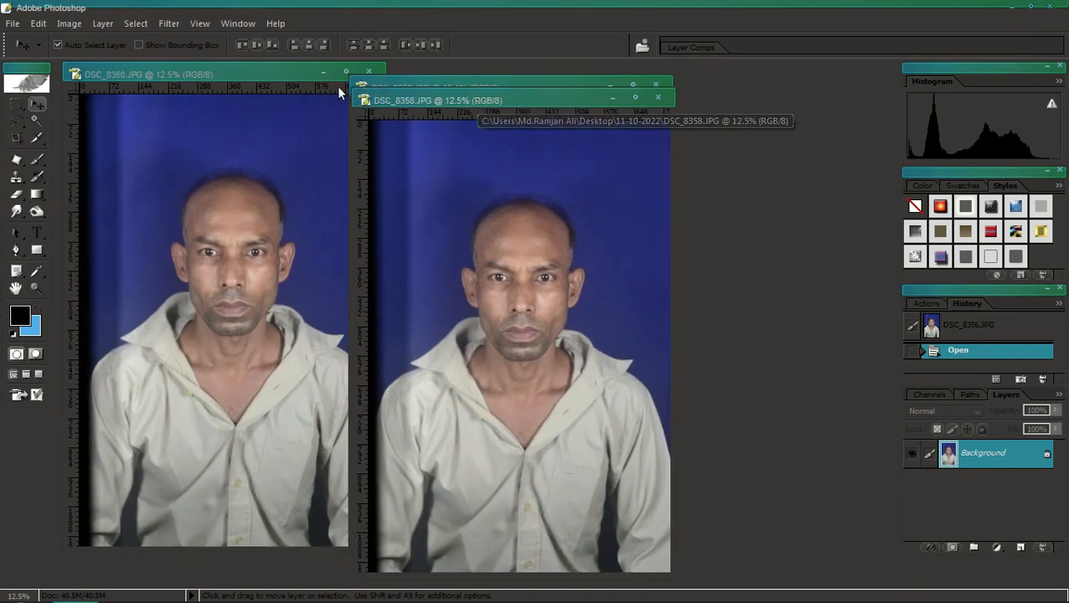
click(255, 76)
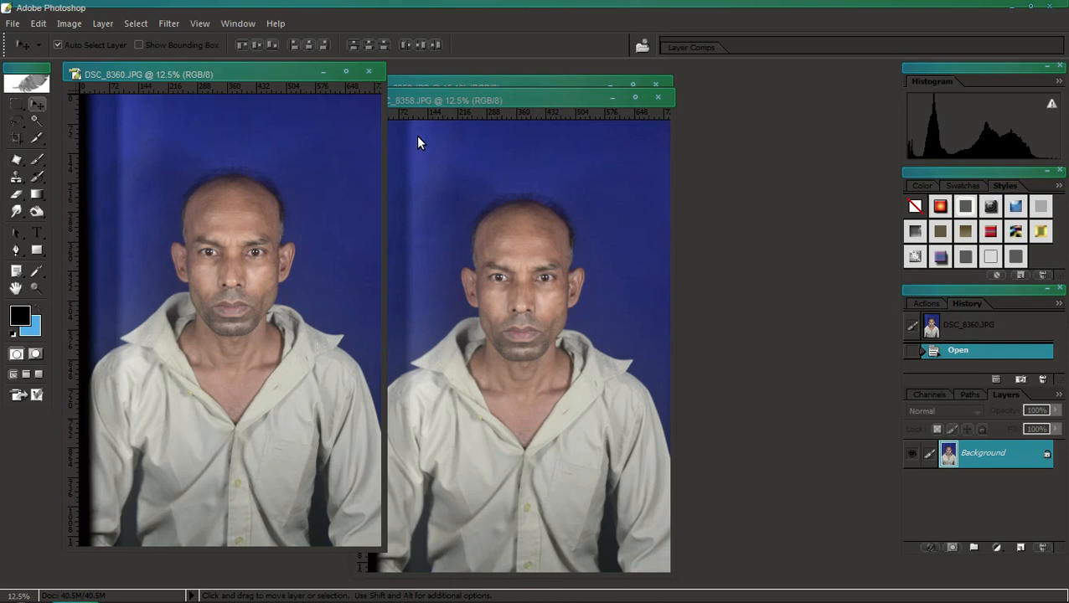
double_click(246, 74)
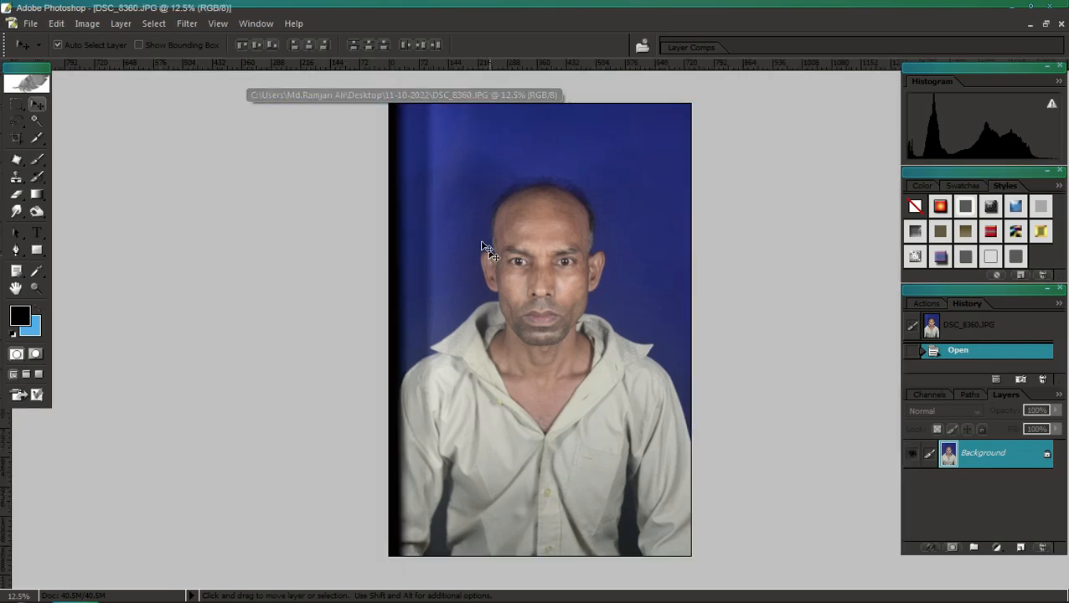
Step: Crop DSC_8360 around the head and upper chest to 1.5 by 1.9 in at 300 pixels/inch
key(c)
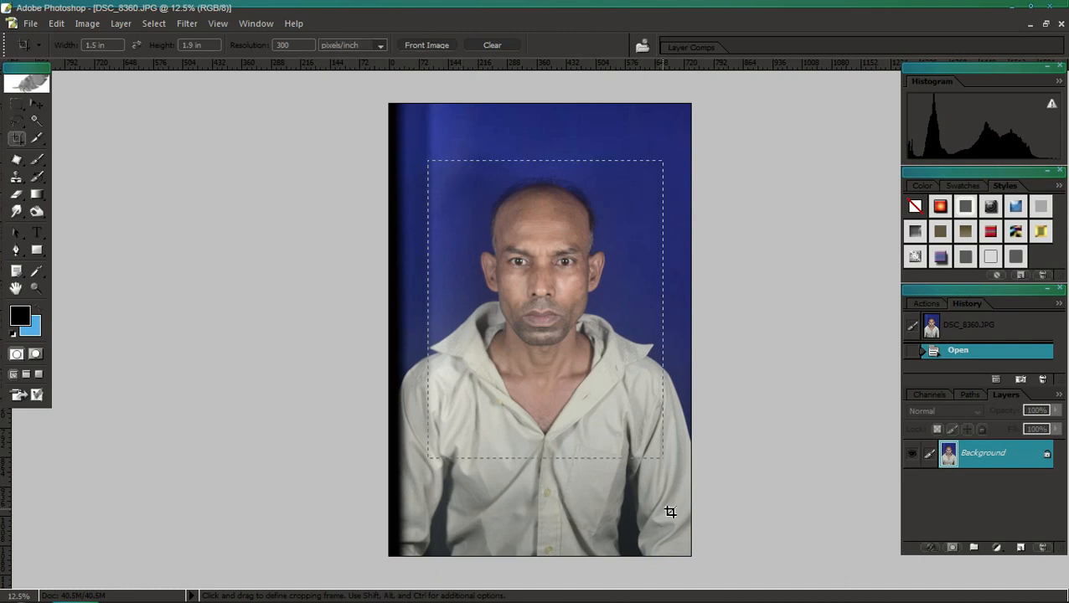
drag(670, 512, 687, 516)
drag(588, 428, 574, 417)
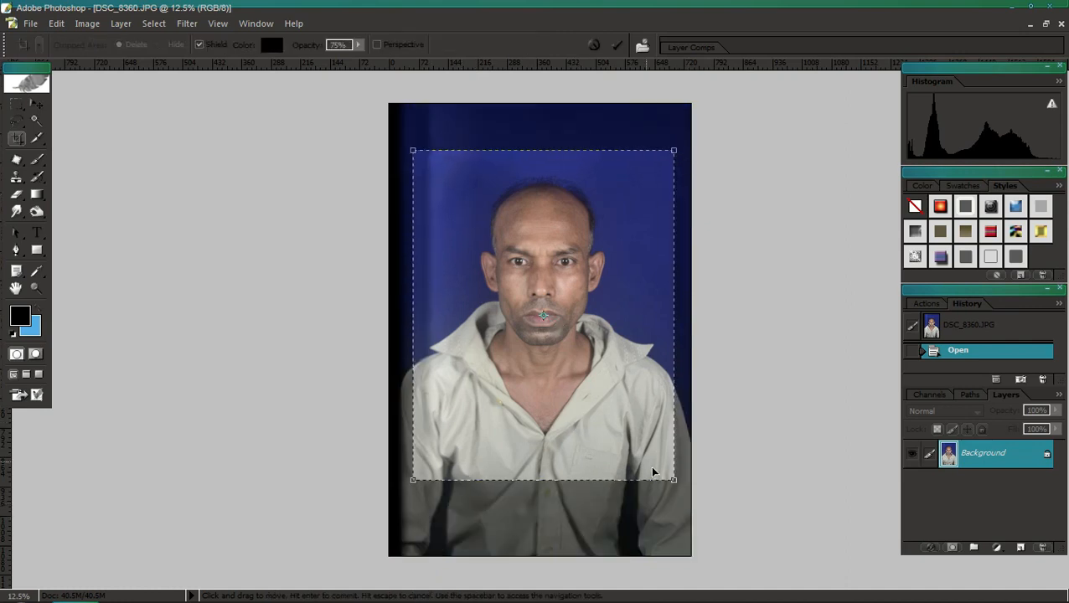
drag(674, 481, 671, 477)
mouse_move(623, 432)
mouse_down()
mouse_move(615, 429)
mouse_move(624, 428)
mouse_up()
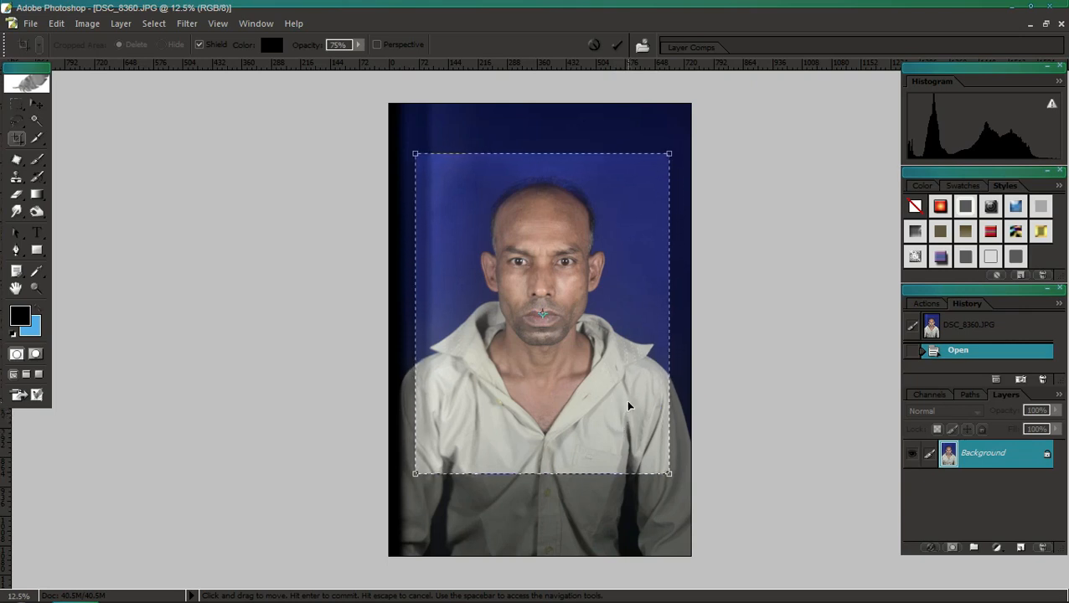
key(Return)
key(ctrl+0)
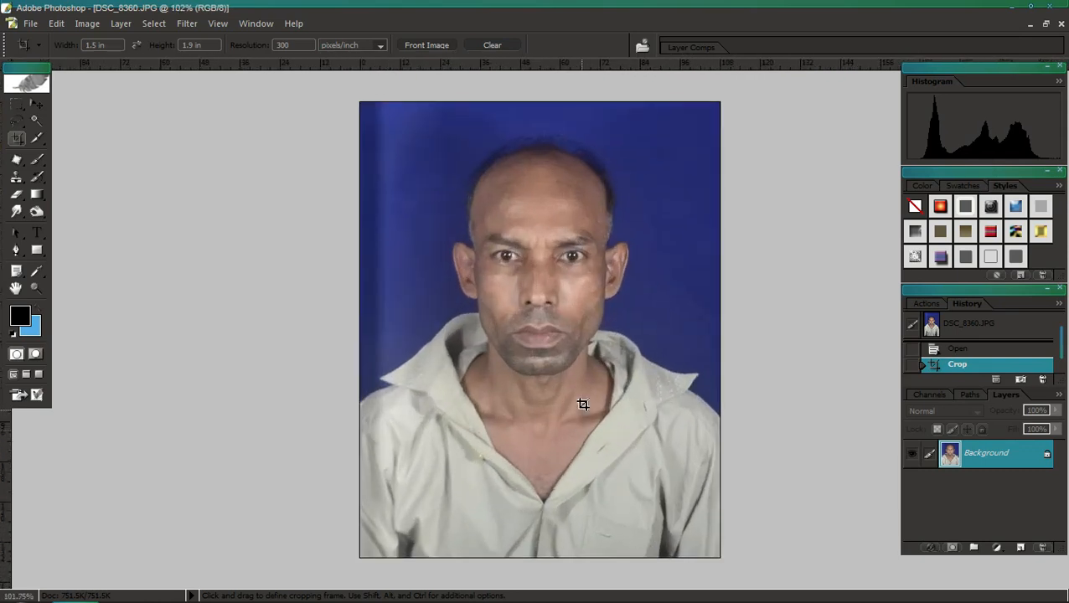
Step: Brighten the photo's shadows with the Shadow/Highlight adjustment at a shadow amount of 50%
key(w)
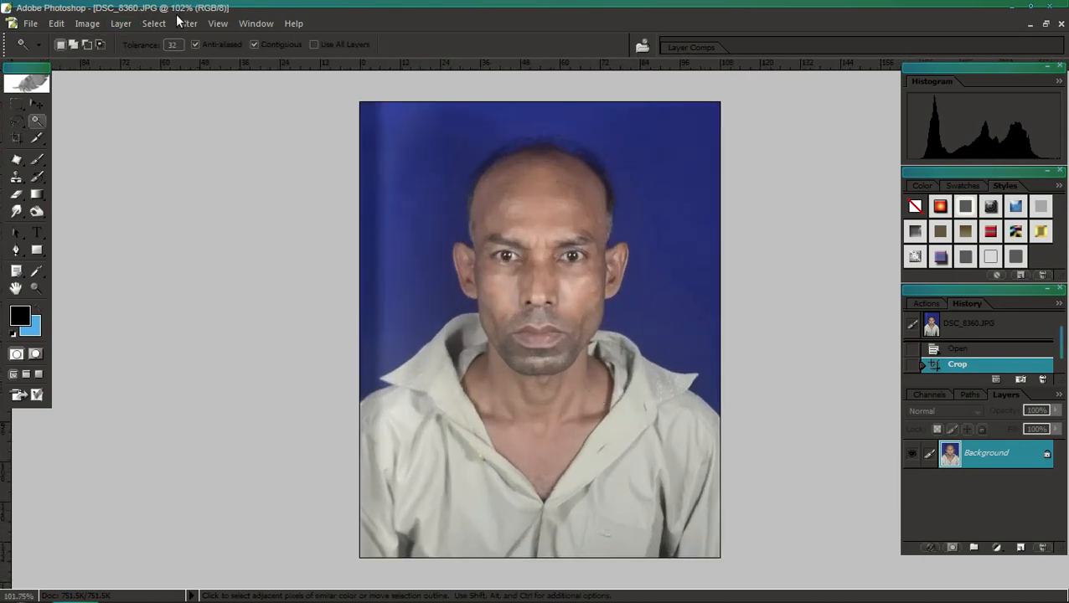
click(87, 24)
mouse_move(142, 69)
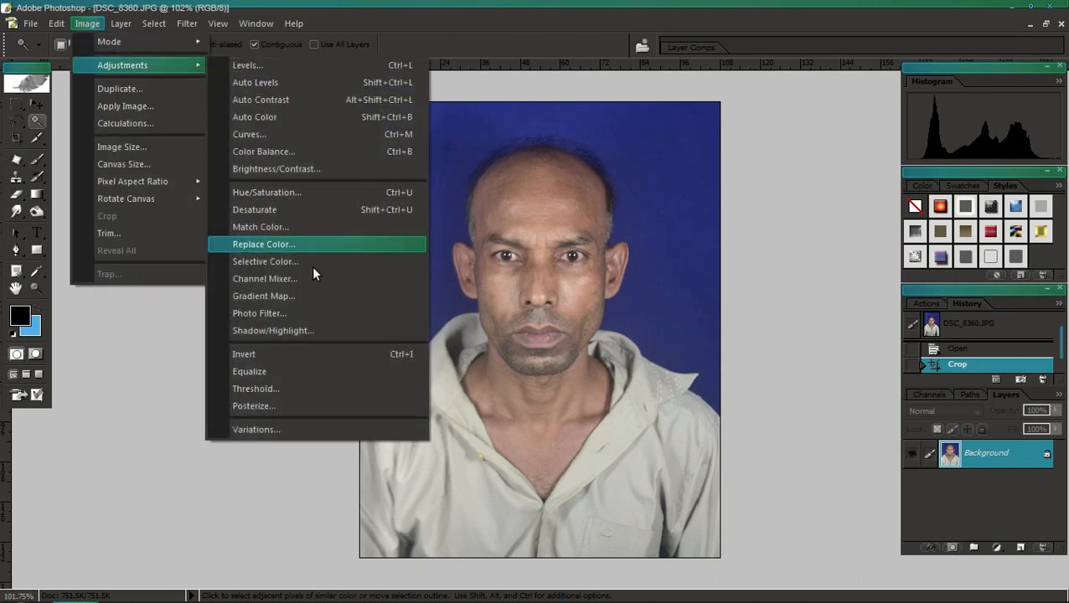
click(271, 330)
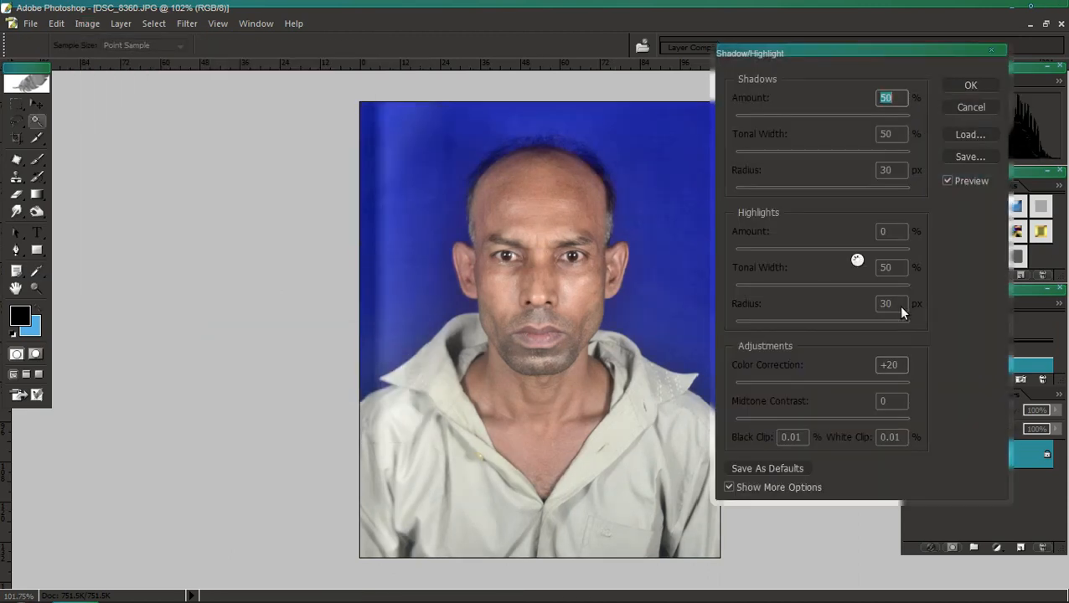
key(Return)
Step: Enhance the portrait with the DCE Tools AutoEnhance filter
click(186, 23)
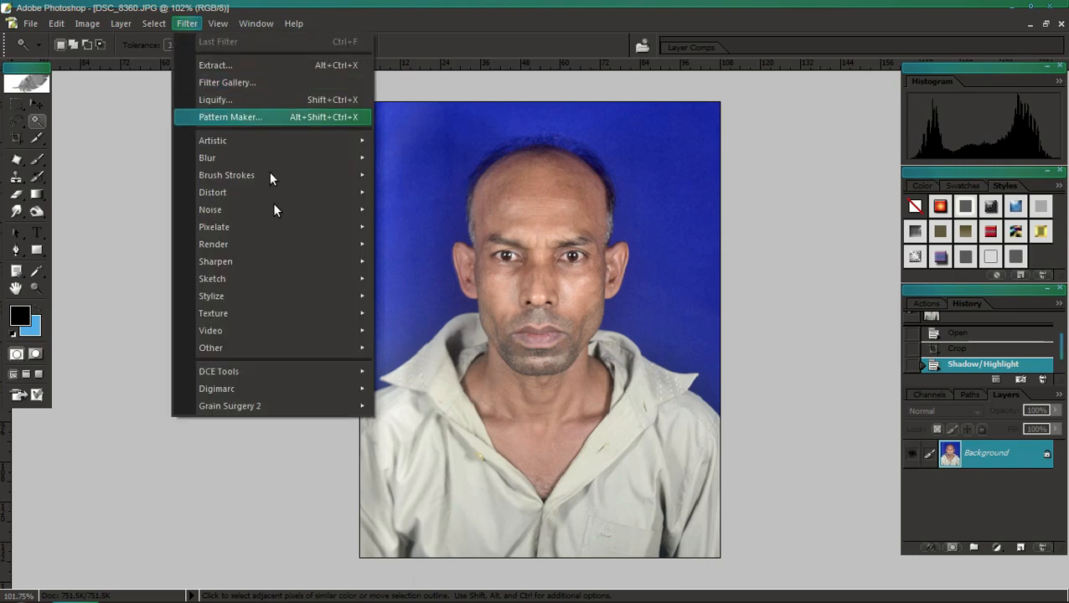
mouse_move(331, 371)
click(400, 374)
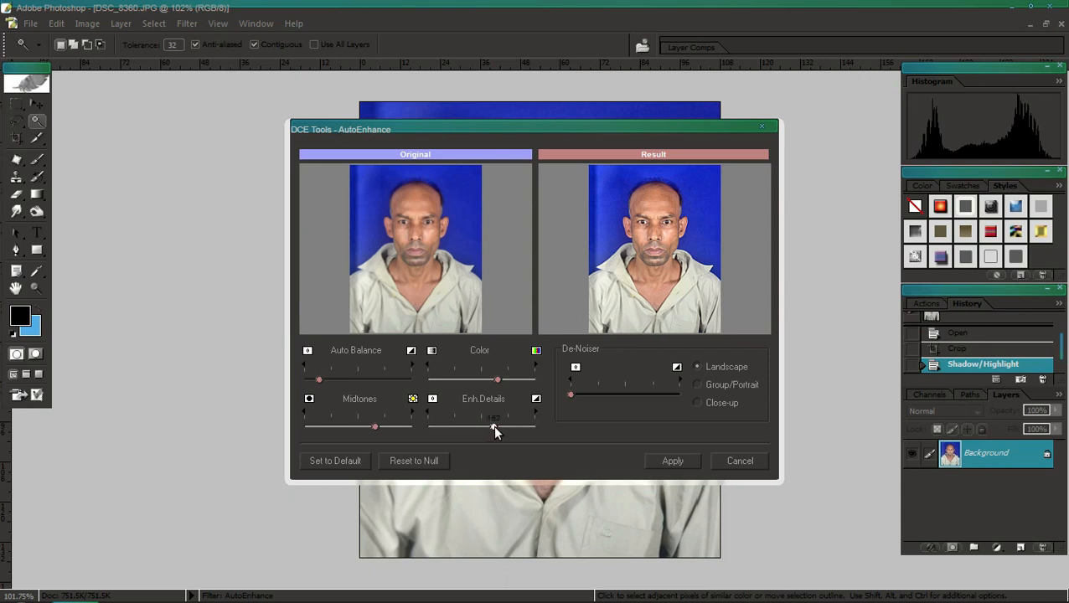
key(Return)
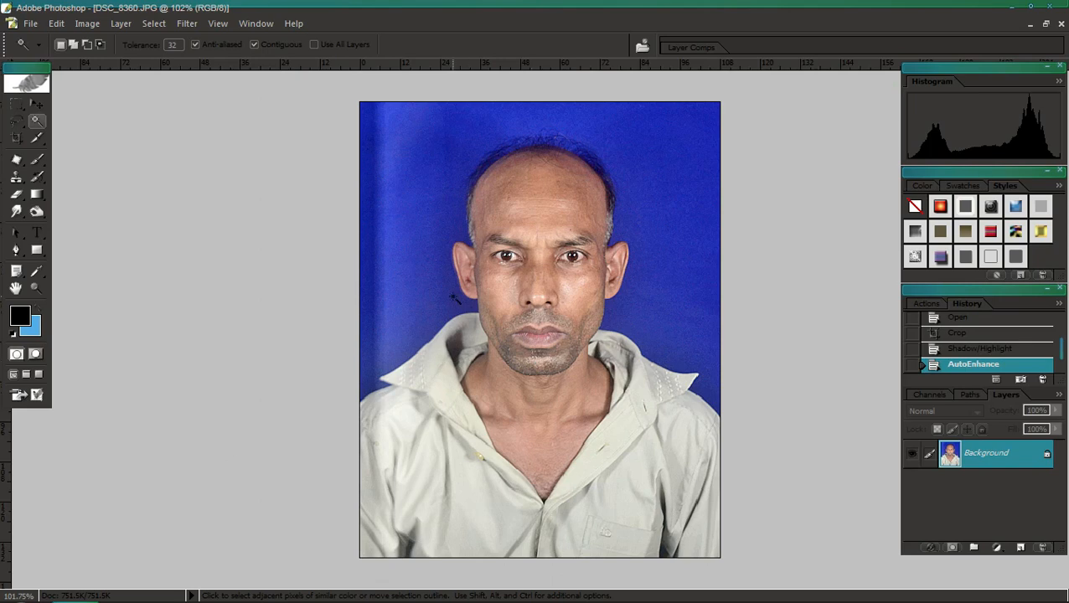
Step: Clone clean skin over blemishes on the forehead with an enlarged Clone Stamp brush
key(s)
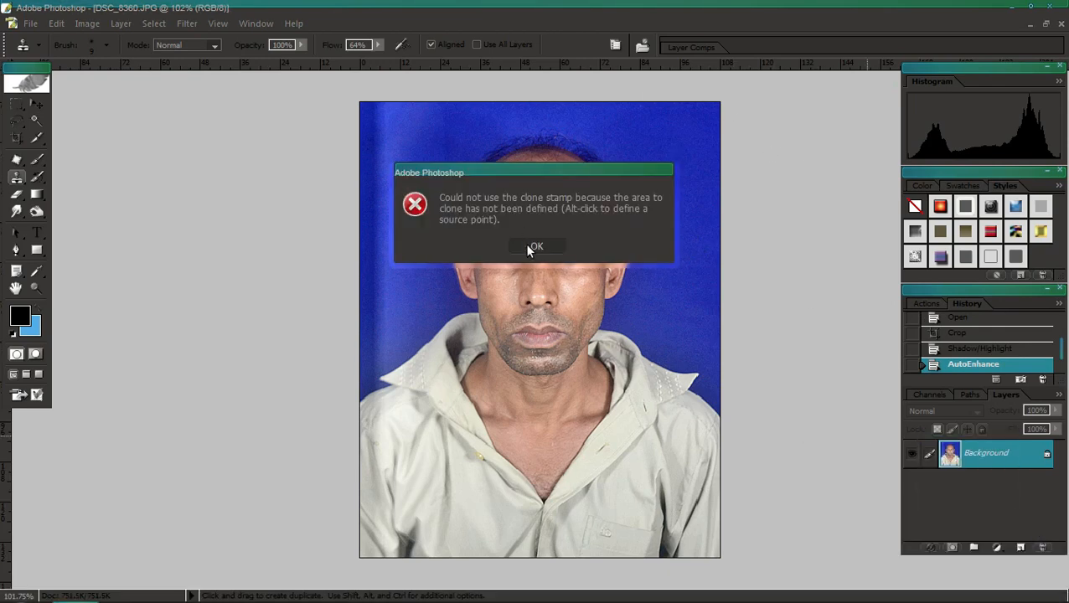
click(534, 245)
scroll(450, 136, up, 1)
ctrl+space+drag(450, 136, 646, 268)
alt+click(594, 331)
key(bracketright)
key(bracketright)
key(bracketright)
key(bracketright)
click(633, 315)
click(641, 280)
Step: Set the Clone Stamp opacity to 62% and smooth the skin on the left side of the forehead
click(301, 45)
drag(302, 65, 273, 65)
alt+click(295, 335)
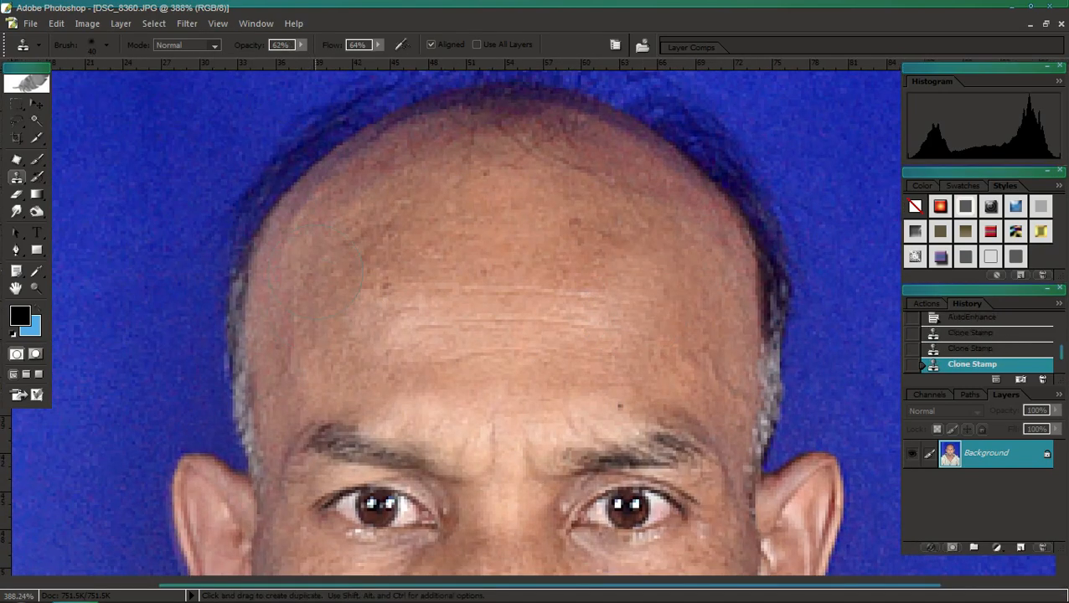
click(364, 257)
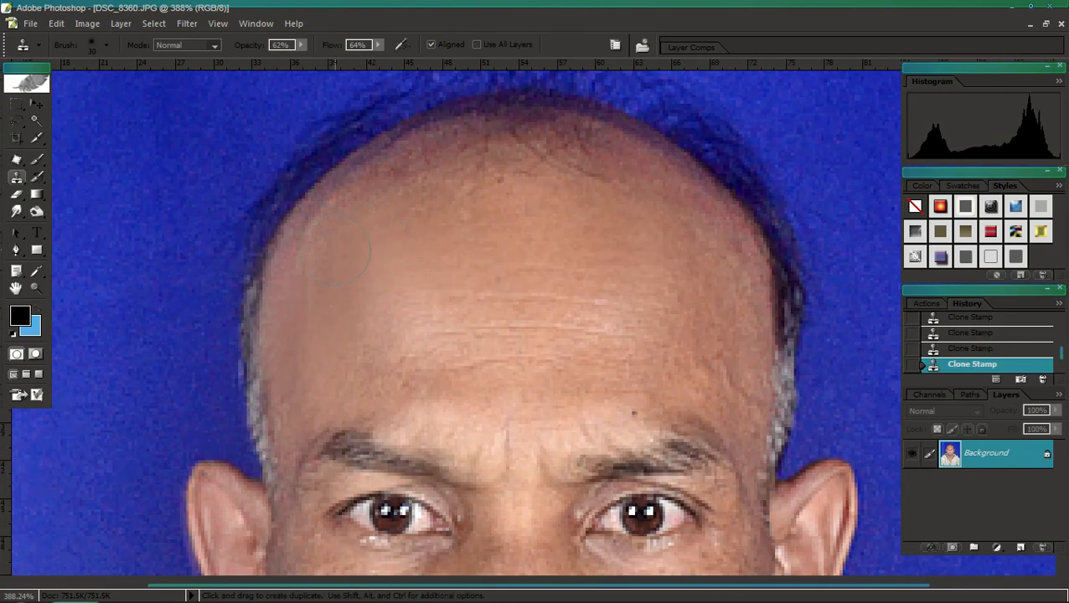
drag(335, 251, 385, 181)
Step: Clone smooth skin over the top, right side and wrinkled centre of the forehead
mouse_move(569, 168)
mouse_down()
mouse_move(704, 186)
mouse_move(558, 160)
mouse_up()
alt+click(351, 323)
click(731, 218)
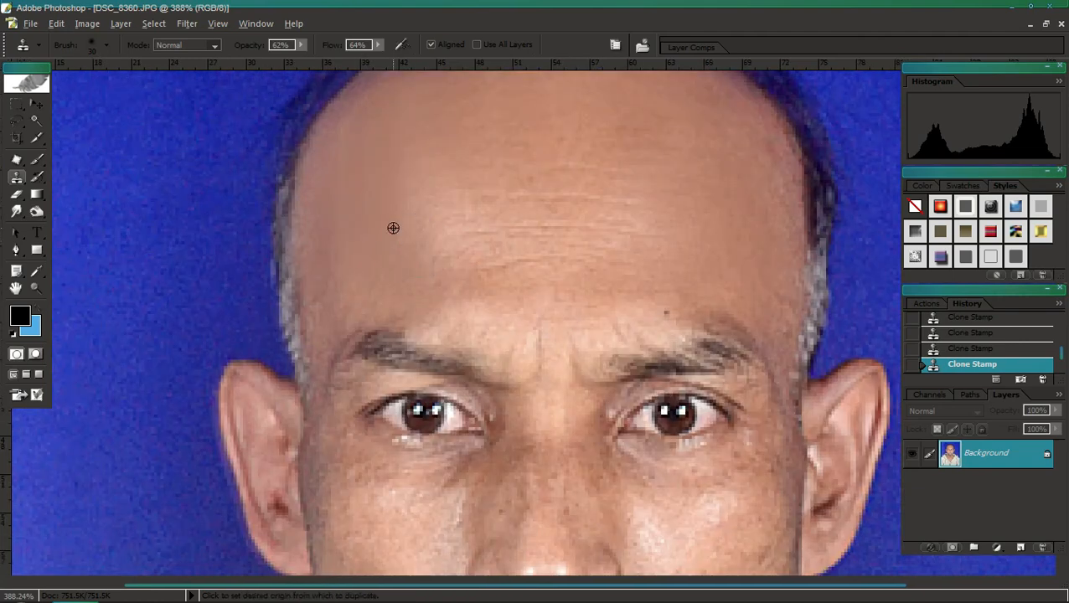
alt+click(394, 227)
click(469, 239)
drag(537, 265, 531, 286)
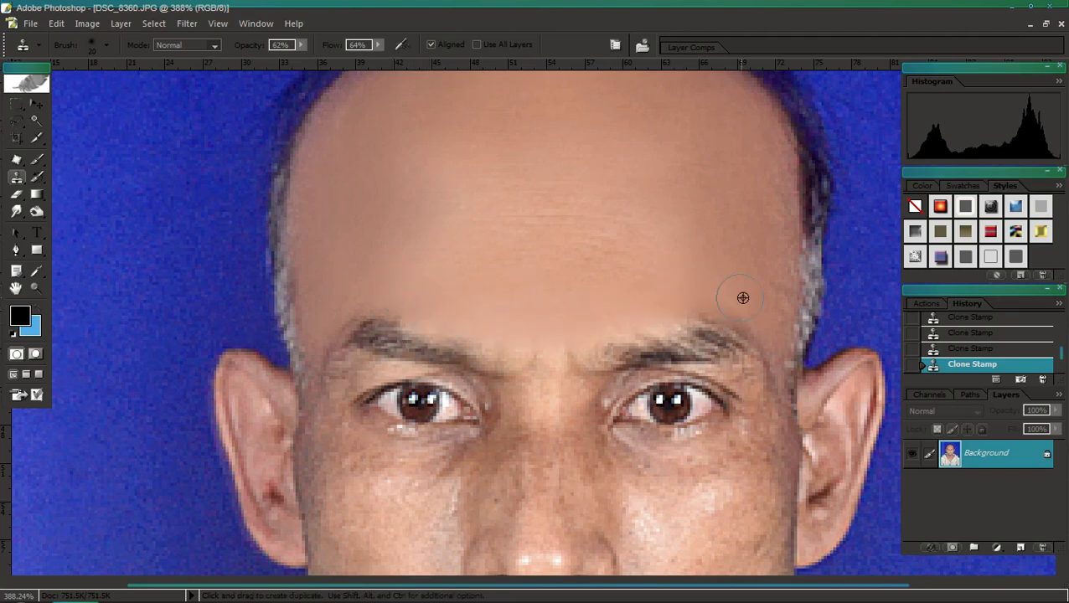
Step: Smooth the skin of the cheeks, under-eye areas and nose with the Clone Stamp
scroll(336, 326, down, 5)
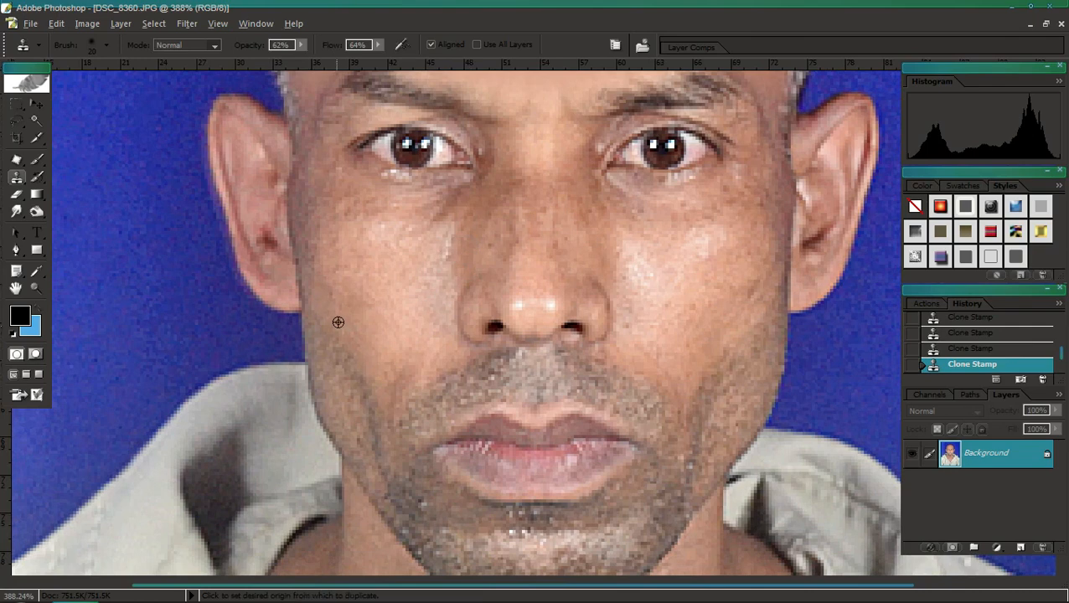
scroll(372, 267, down, 1)
drag(362, 270, 330, 196)
mouse_move(725, 185)
mouse_down()
mouse_move(599, 248)
mouse_move(646, 184)
mouse_move(597, 310)
mouse_move(571, 258)
mouse_move(597, 217)
mouse_move(543, 222)
mouse_move(505, 199)
mouse_up()
alt+click(599, 248)
alt+click(583, 268)
drag(579, 296, 545, 342)
alt+click(550, 325)
mouse_move(529, 300)
mouse_down()
mouse_move(501, 205)
mouse_move(589, 177)
mouse_up()
drag(516, 256, 513, 278)
Step: Clone smooth skin over the creases of the neck and upper chest
alt+click(649, 243)
drag(640, 271, 621, 281)
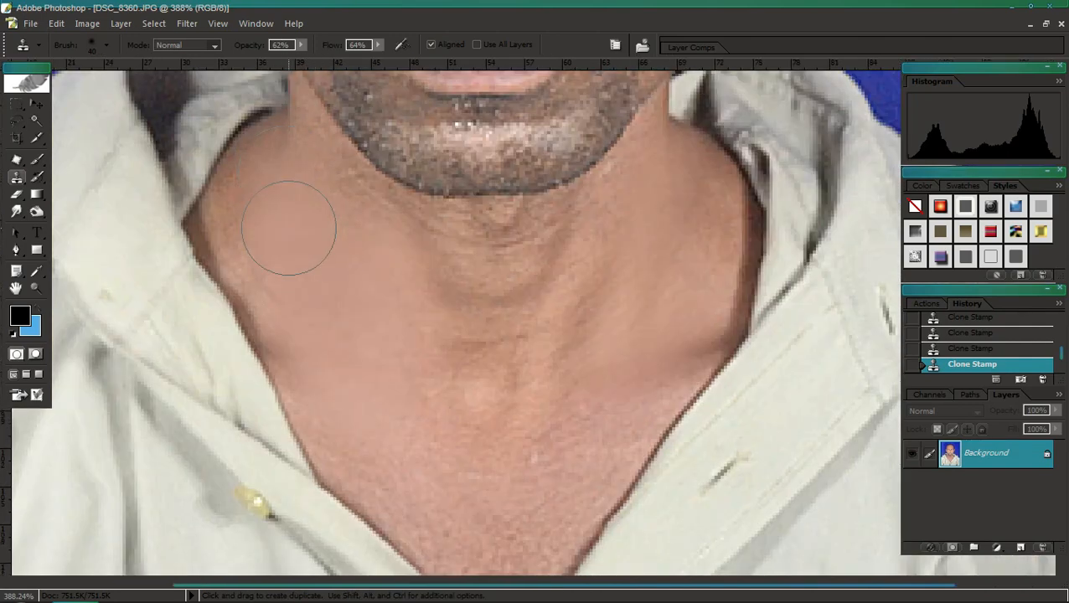
mouse_move(288, 228)
mouse_down()
mouse_move(288, 256)
mouse_move(232, 196)
mouse_move(269, 144)
mouse_move(406, 240)
mouse_up()
alt+click(646, 243)
drag(529, 267, 548, 287)
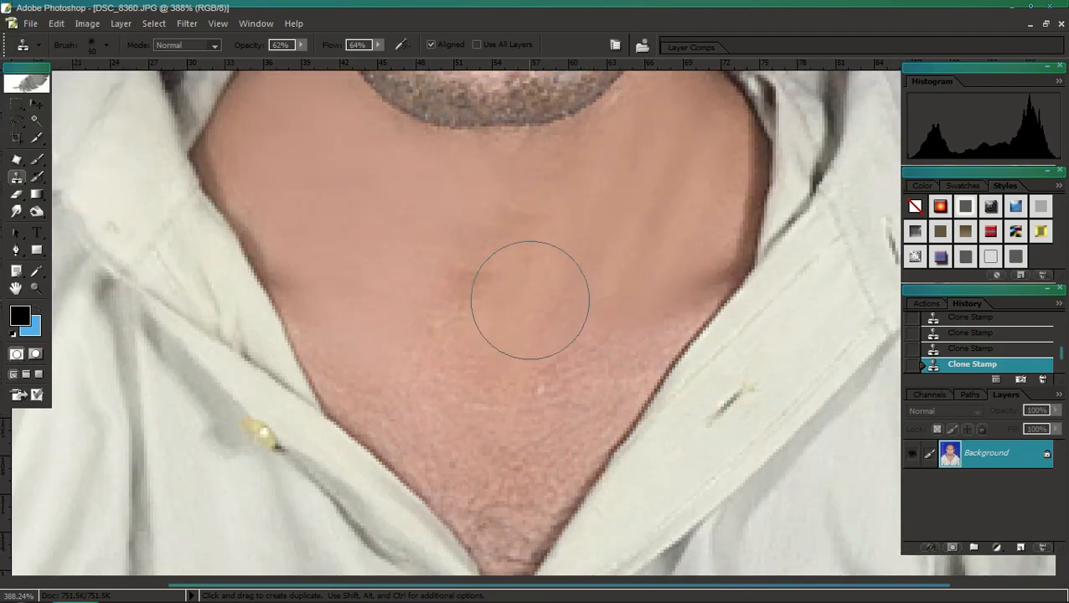
Step: Even out the remaining tone differences across the forehead with the Clone Stamp, viewing the whole photo
key(ctrl+0)
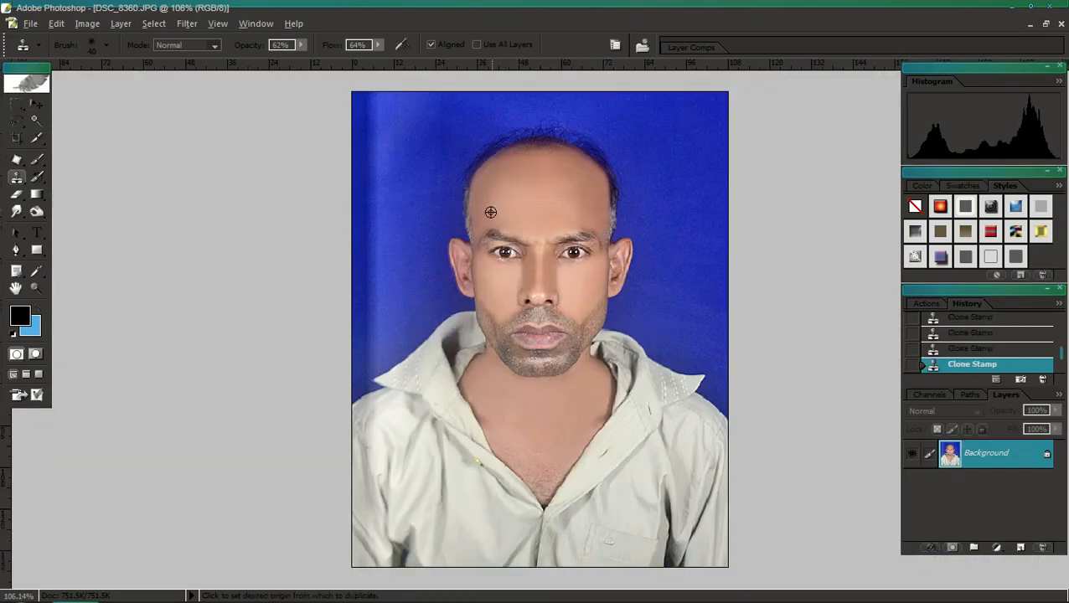
alt+click(582, 208)
click(554, 194)
alt+click(497, 189)
alt+click(506, 189)
click(544, 184)
alt+click(582, 184)
click(570, 174)
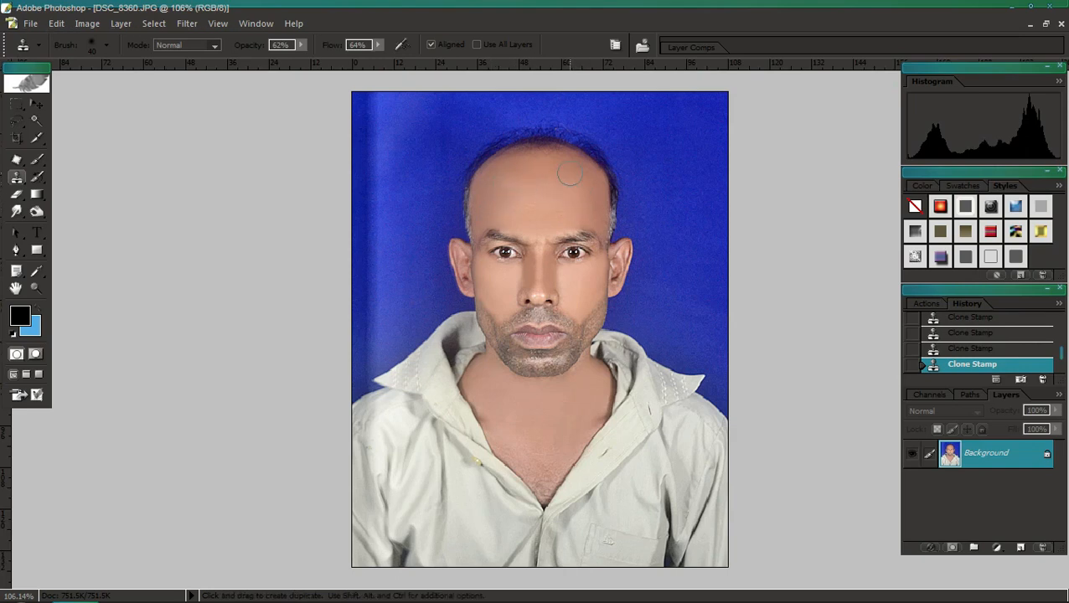
Step: Apply a Levels adjustment to the retouched portrait and save the photo
scroll(549, 215, up, 5)
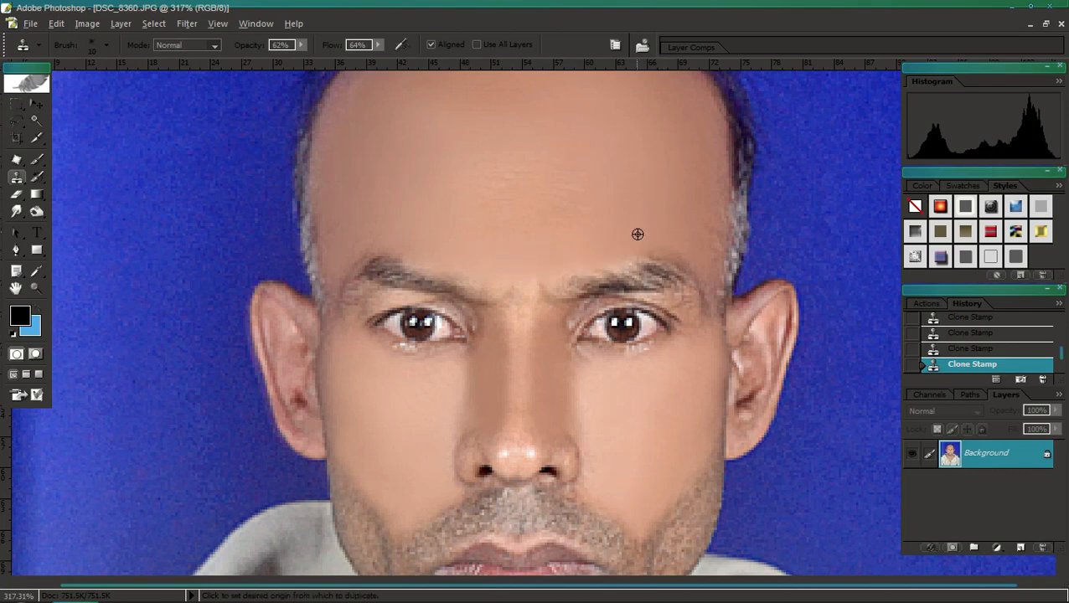
scroll(646, 232, down, 5)
key(ctrl+l)
key(Return)
key(ctrl+s)
key(Return)
Step: Select the blue background around the man with the Magic Wand at tolerance 32, adding the missed areas
key(w)
click(675, 210)
shift+click(621, 124)
shift+click(426, 172)
shift+click(391, 180)
shift+click(361, 218)
shift+click(453, 298)
shift+click(370, 369)
shift+click(611, 312)
Step: Refine the background selection's edge around the hair and top of the head with the Lasso
drag(578, 116, 478, 283)
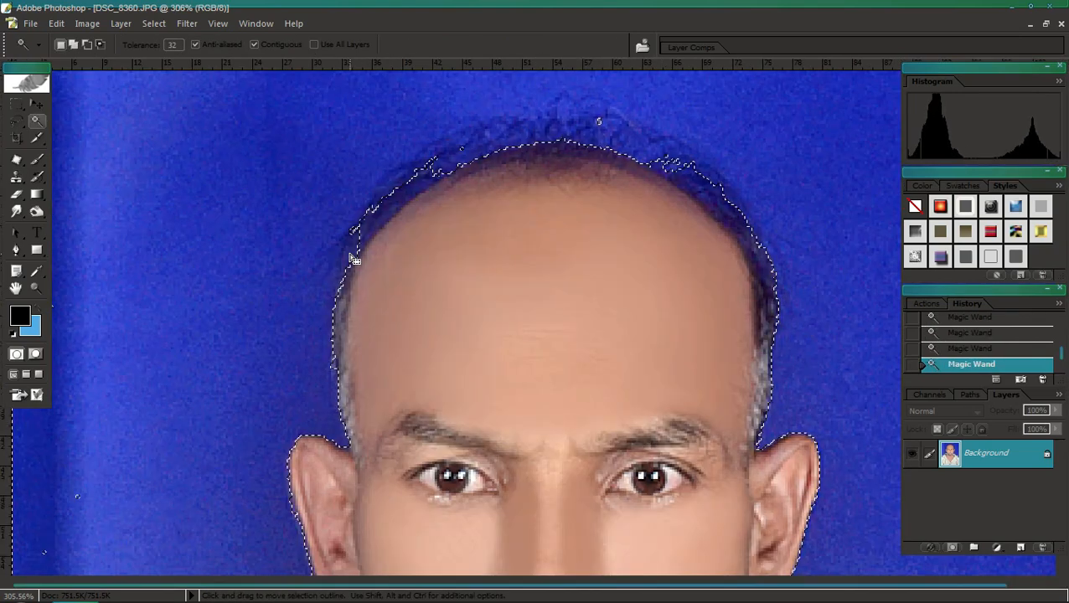
key(l)
mouse_move(339, 327)
mouse_down()
mouse_move(381, 255)
mouse_move(565, 174)
mouse_move(451, 254)
mouse_up()
mouse_move(548, 151)
mouse_down()
mouse_move(582, 131)
mouse_move(461, 208)
mouse_up()
mouse_move(587, 112)
mouse_down()
mouse_move(634, 109)
mouse_move(591, 118)
mouse_up()
key(ctrl+0)
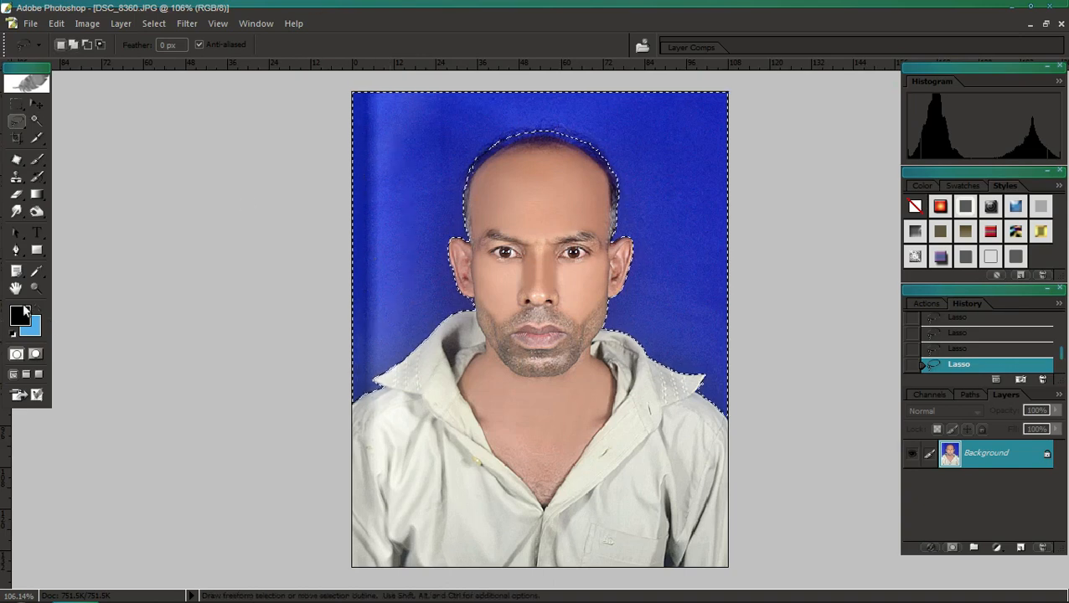
Step: Set the background colour to blue 0060FF, fill the selected backdrop behind the man with it and deselect
click(35, 330)
click(404, 187)
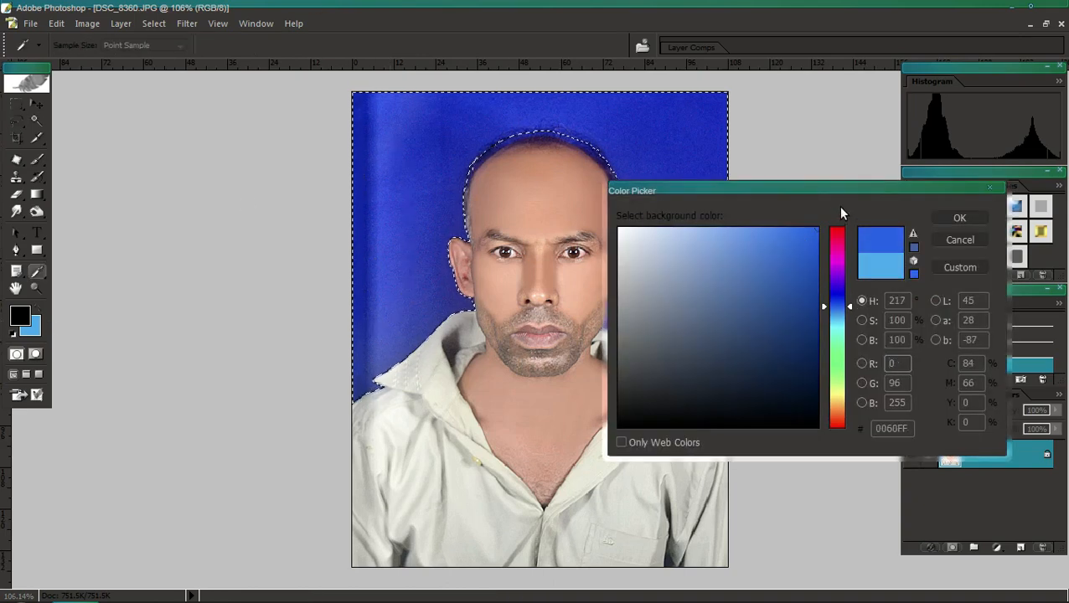
key(Return)
key(ctrl+BackSpace)
key(ctrl+d)
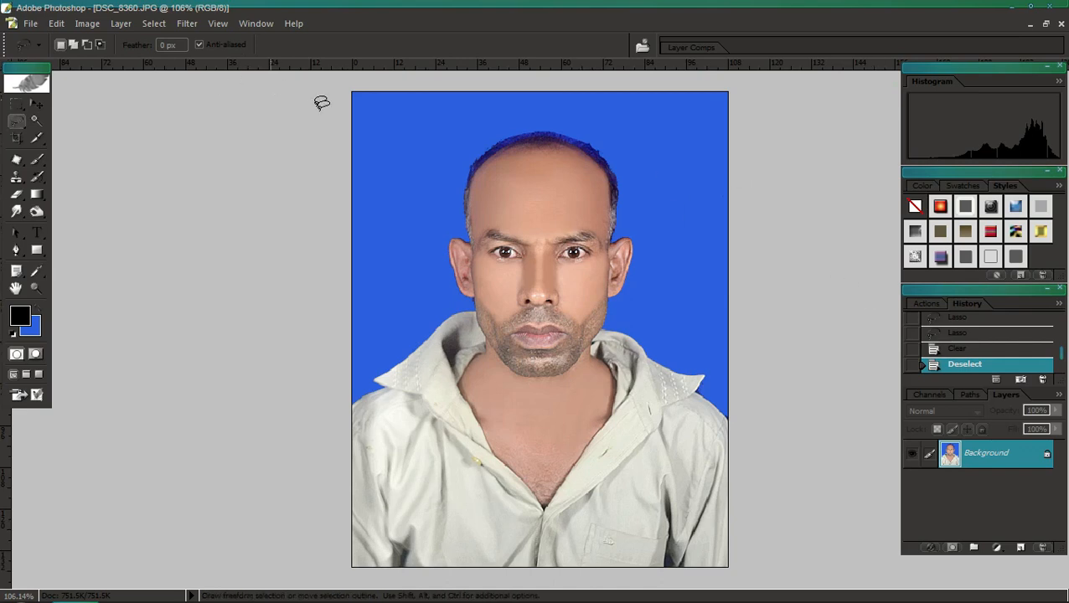
Step: Step back to the active backdrop selection, feather its edge and refill it with the same blue
click(56, 24)
click(84, 72)
click(56, 24)
click(84, 72)
key(ctrl+alt+d)
key(Return)
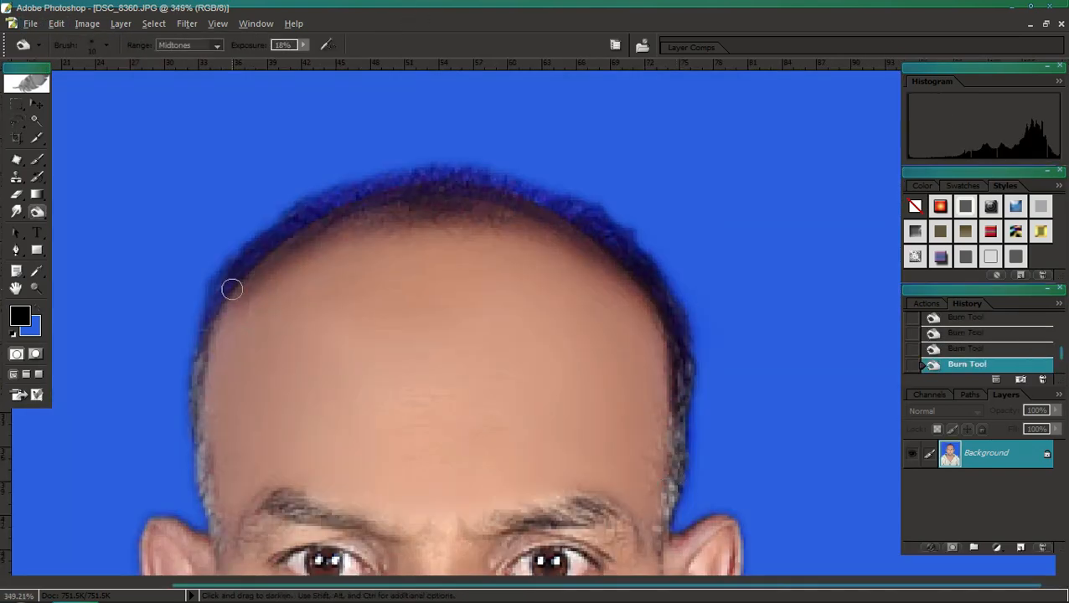
Step: Darken the side of the hairline with the Burn tool, using Midtones at 18% exposure
mouse_move(211, 342)
mouse_down()
mouse_move(200, 399)
mouse_move(208, 346)
mouse_up()
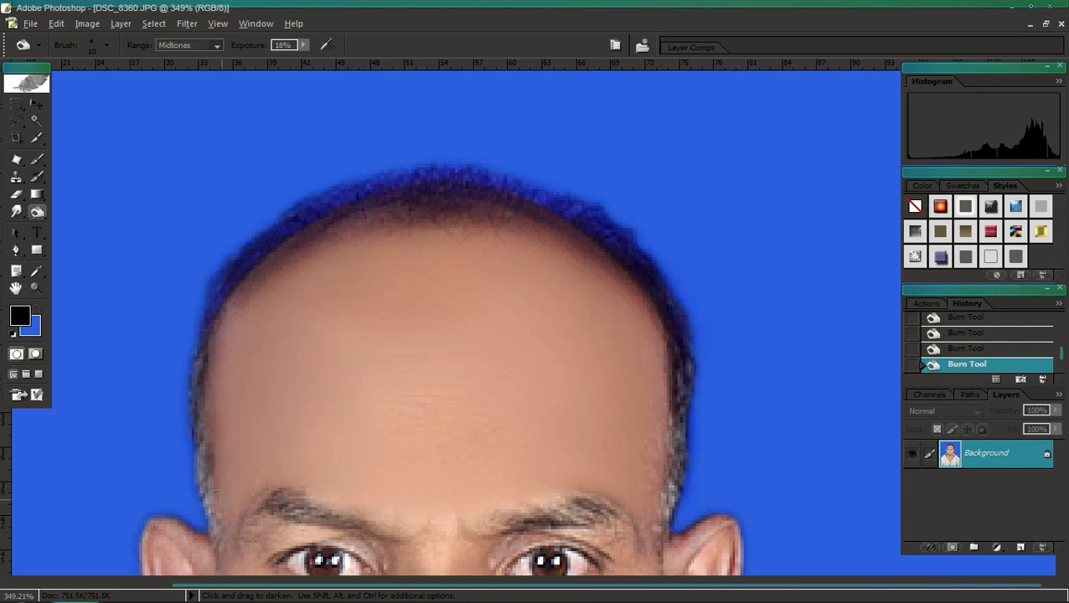
key(ctrl+0)
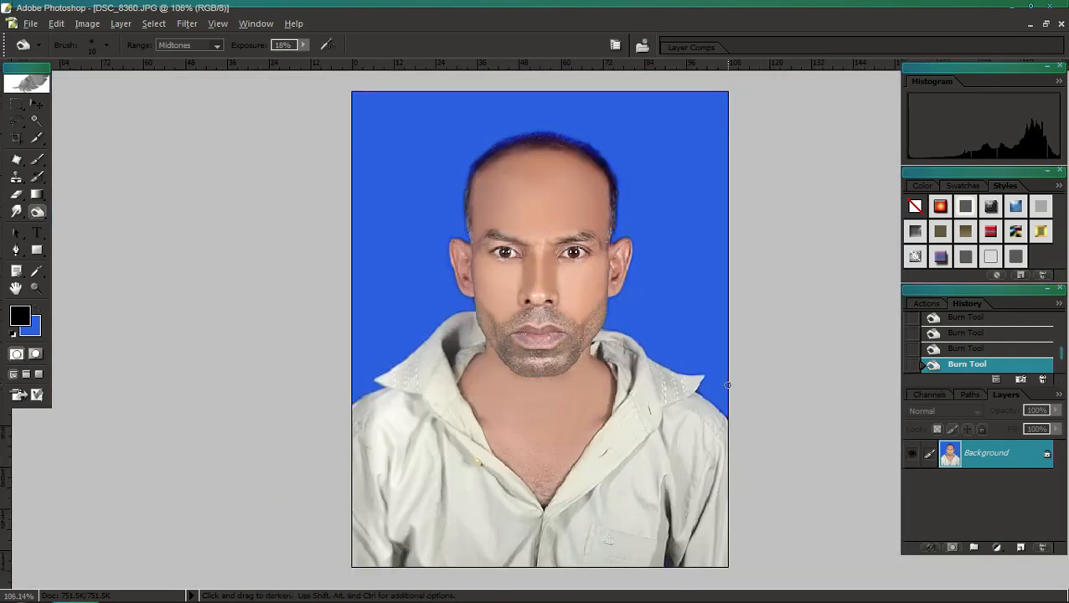
Step: Retouch the skin along the cheek and jaw edge with a 20-pixel Clone Stamp at 62% opacity
drag(737, 480, 342, 238)
key(s)
key(bracketright)
alt+click(430, 211)
key(bracketright)
key(bracketleft)
click(423, 220)
click(425, 222)
click(431, 227)
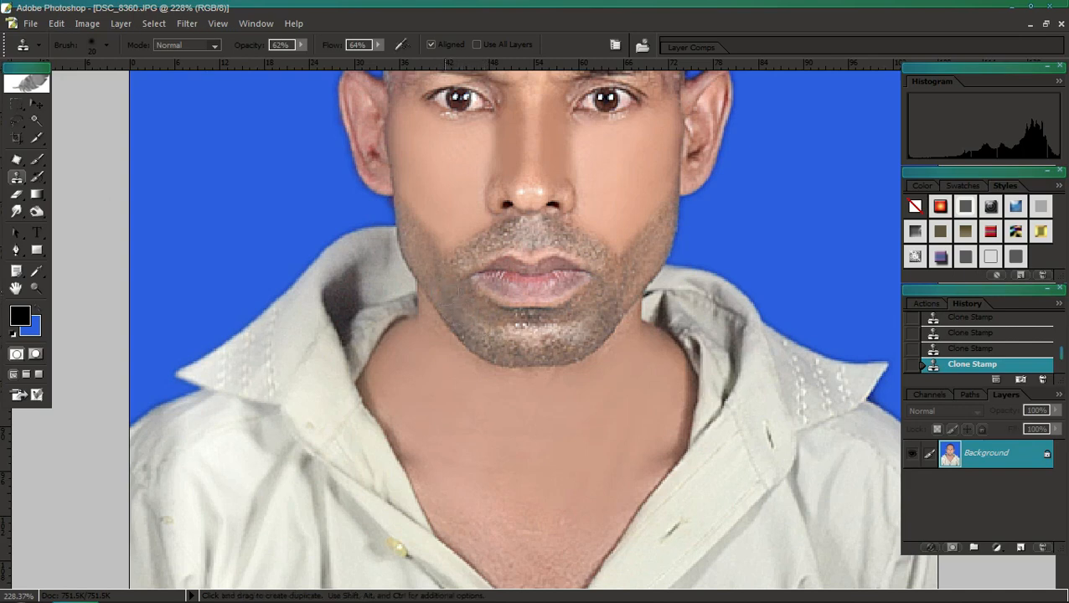
key(ctrl+0)
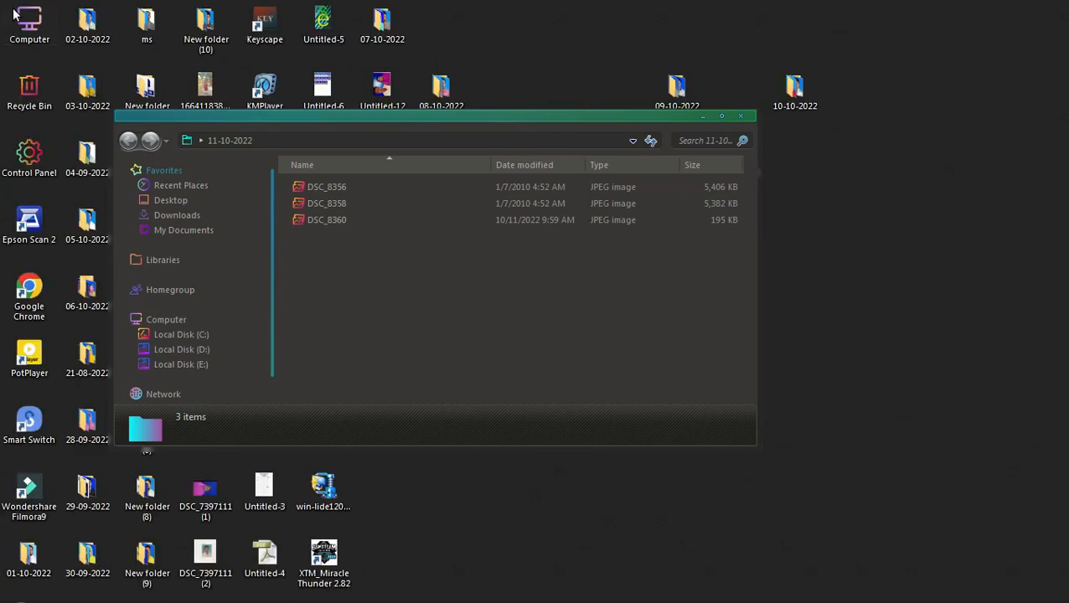
Step: Search the Downloads folder for "c", open Cot Tay (28).psd in Photoshop and place its window beside the portrait
key(super+e)
click(125, 175)
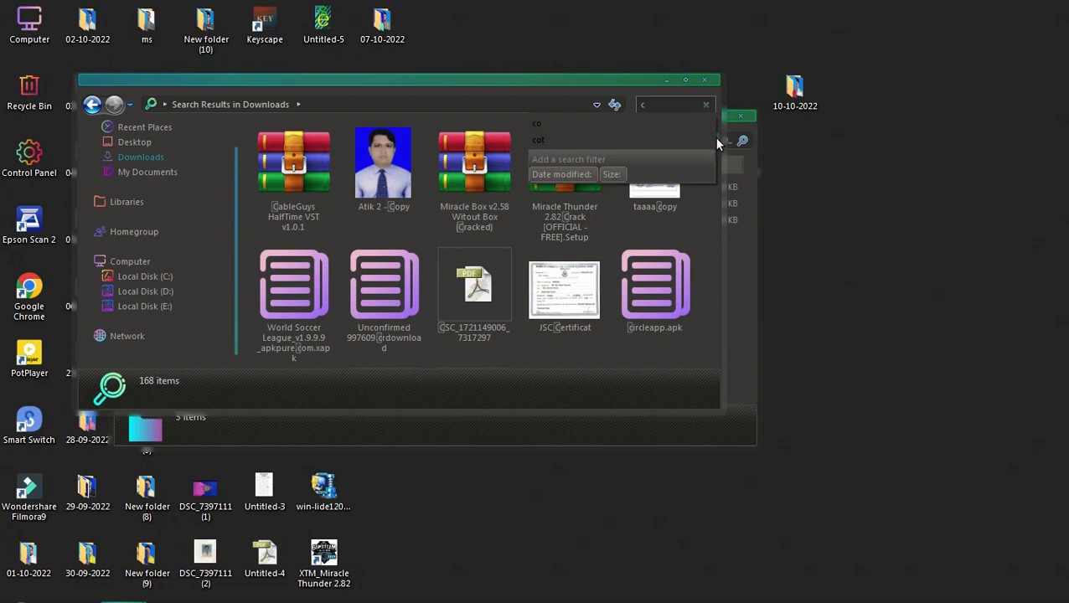
scroll(714, 140, down, 2)
mouse_move(714, 148)
mouse_down()
mouse_move(714, 128)
mouse_move(716, 165)
mouse_up()
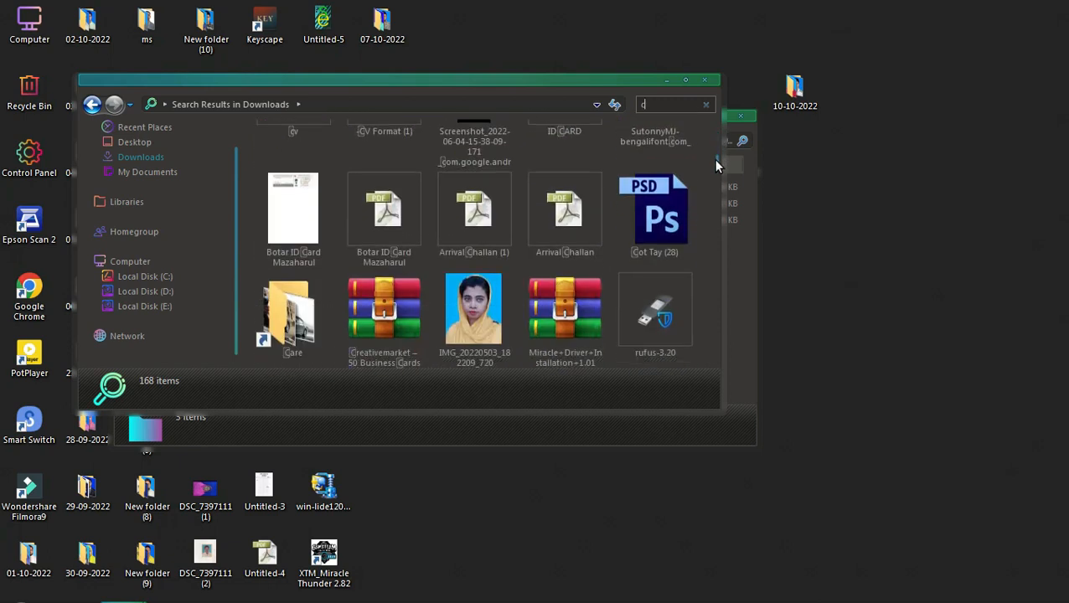
drag(647, 206, 650, 290)
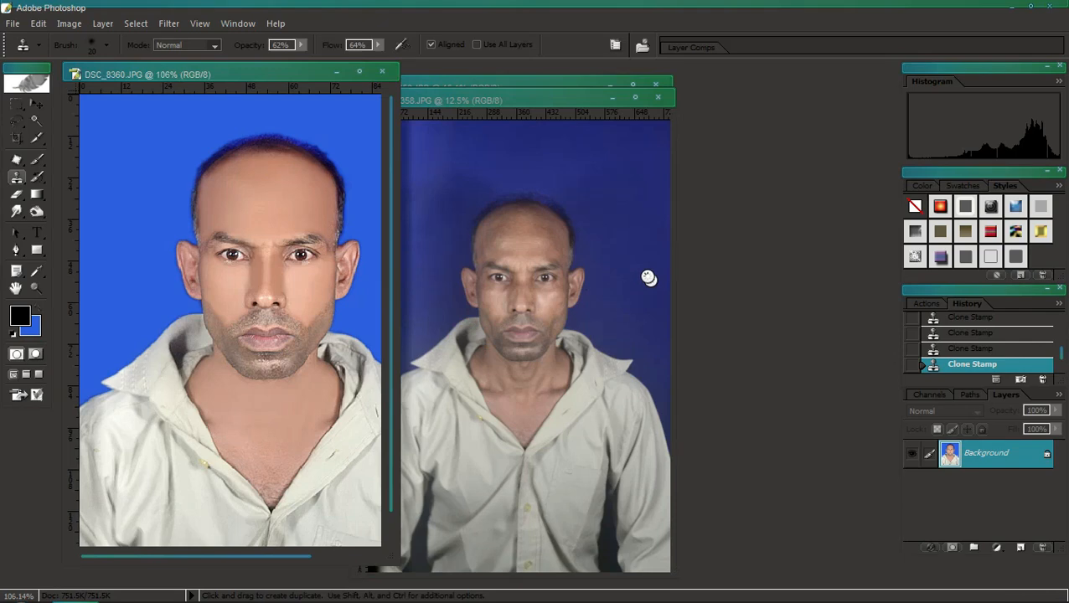
key(v)
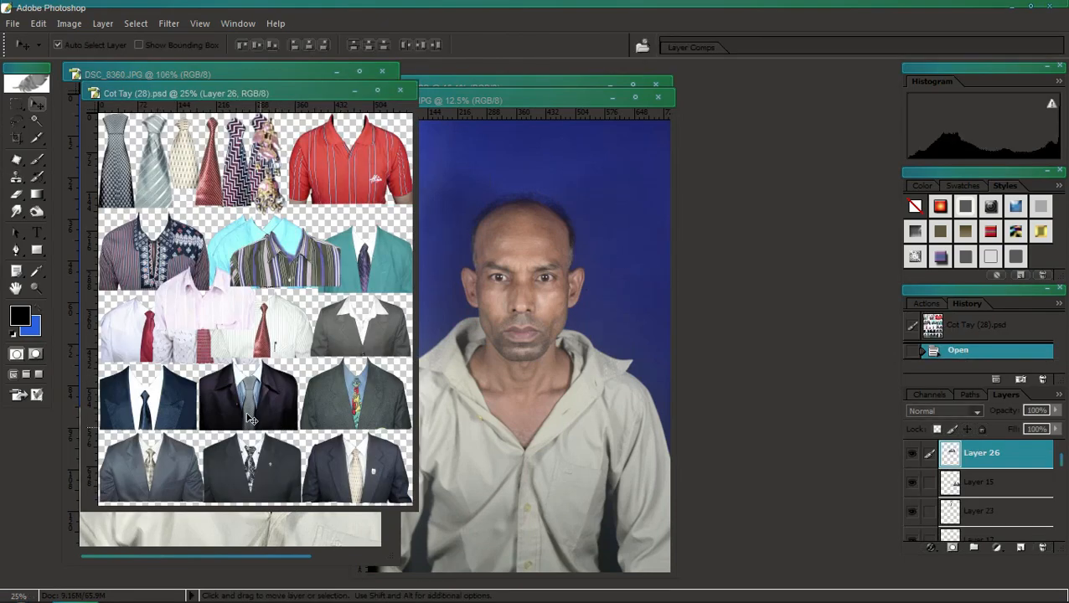
drag(246, 93, 641, 107)
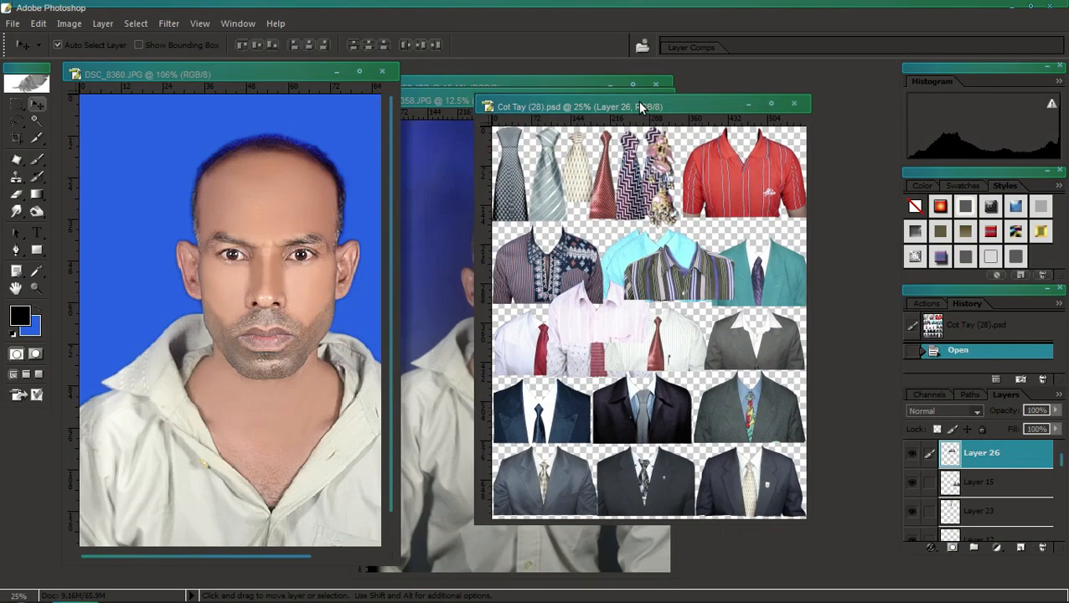
Step: Create a new A4 document and copy the black suit with the grey checked tie from Cot Tay (28).psd into it
drag(660, 420, 639, 418)
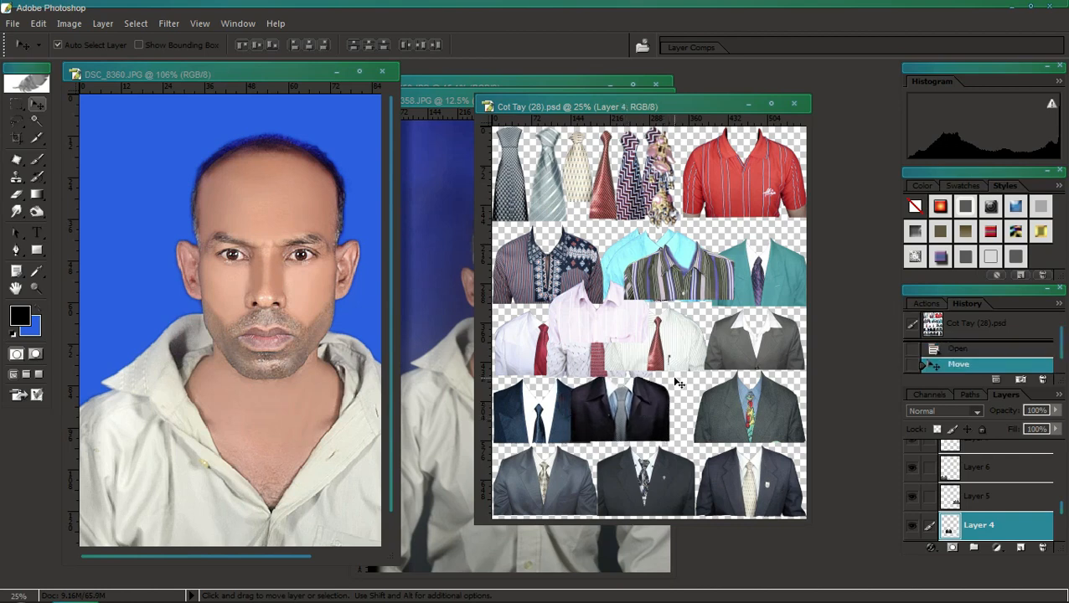
key(ctrl+n)
click(641, 199)
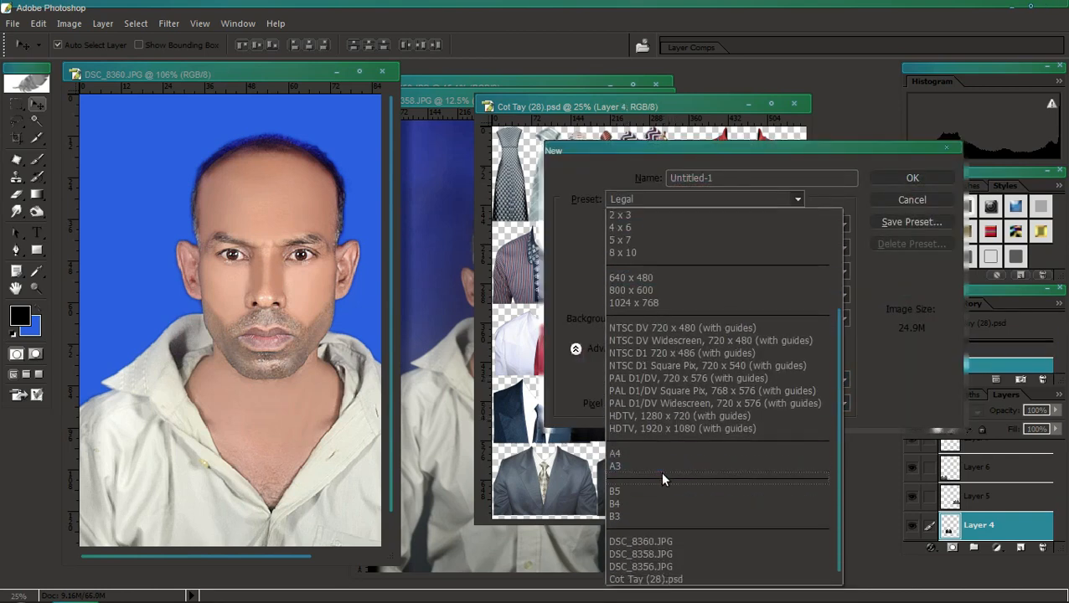
click(650, 454)
key(Return)
drag(607, 411, 335, 386)
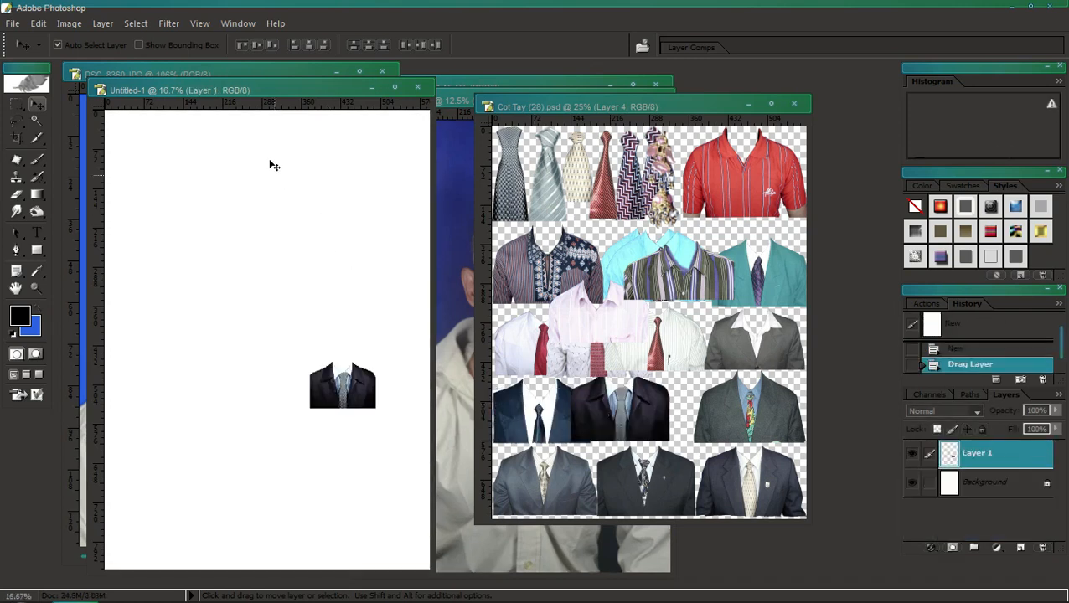
Step: Copy the DSC_8360 portrait into the A4 document and layer the black suit in front of it at the shoulders
drag(277, 84, 508, 91)
drag(290, 286, 592, 308)
drag(600, 397, 565, 353)
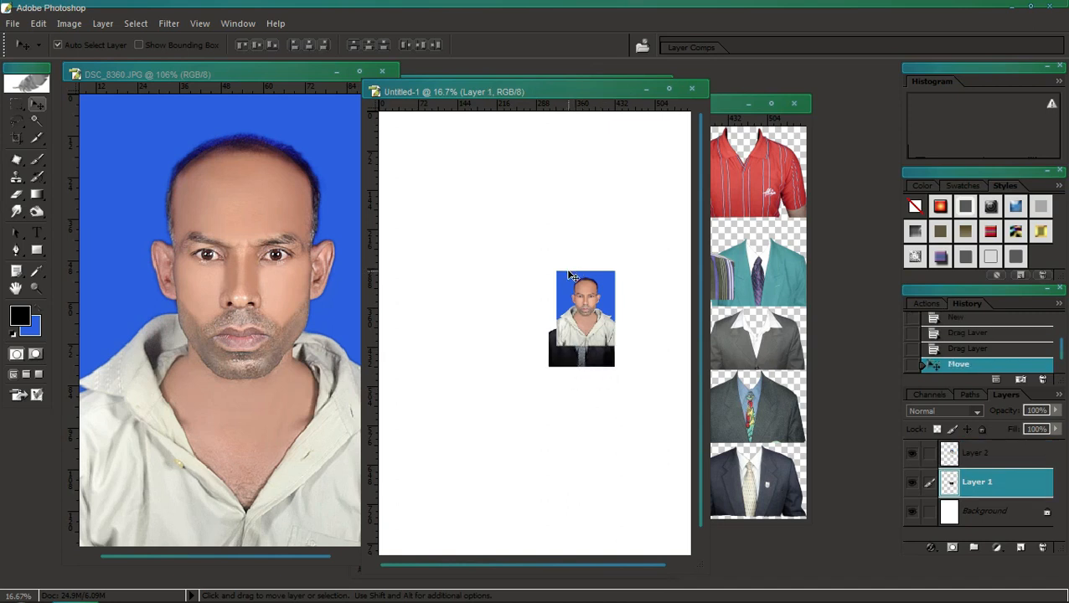
key(ctrl+bracketright)
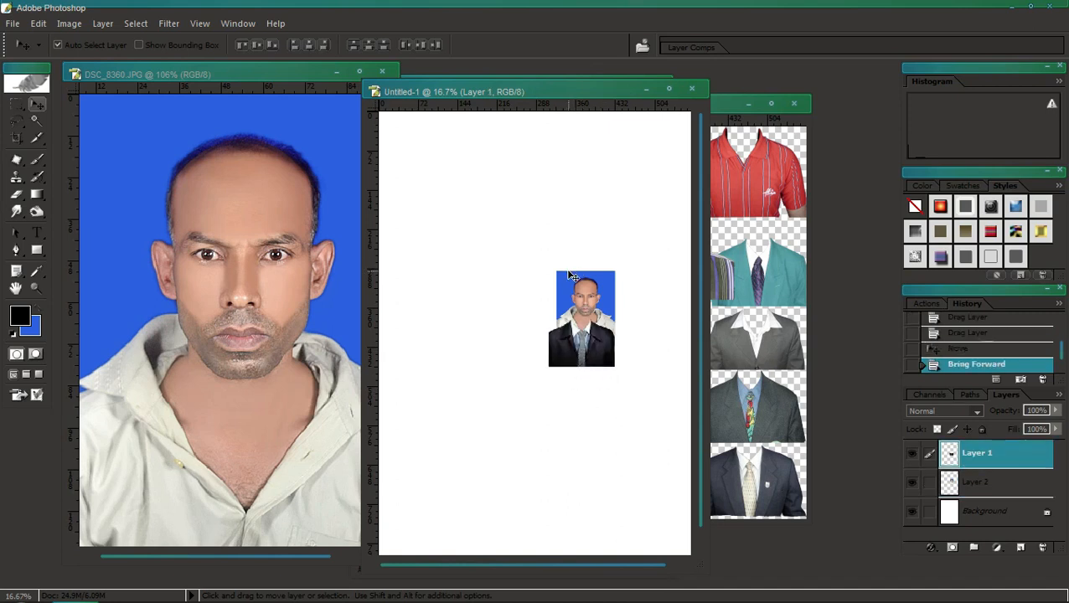
Step: Maximize the composite and move the portrait layer so the neck sits inside the black suit's collar
double_click(523, 91)
key(ctrl+0)
drag(669, 318, 634, 313)
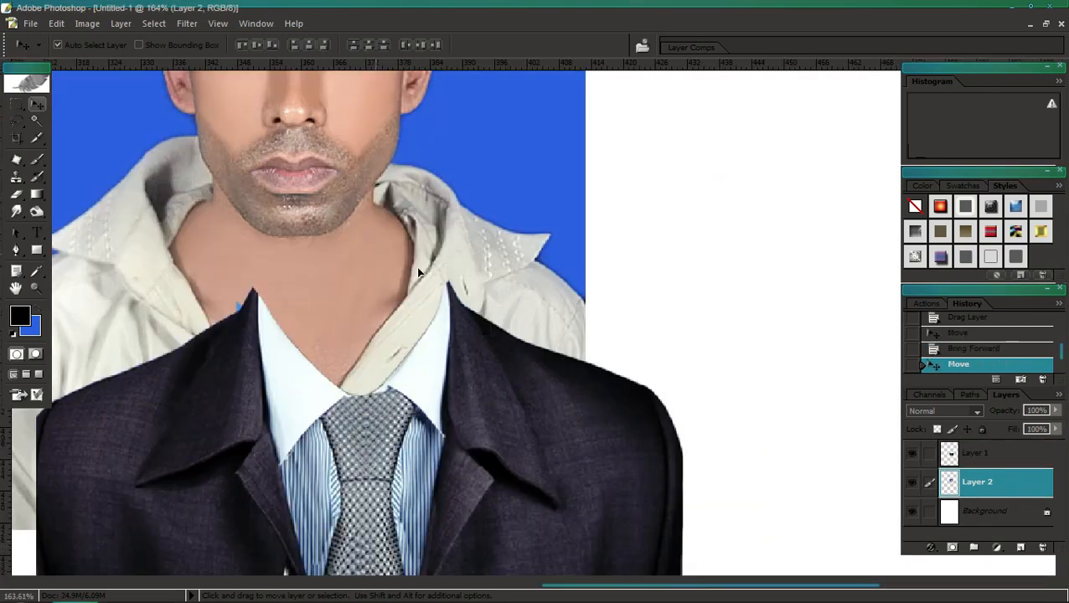
drag(419, 269, 437, 339)
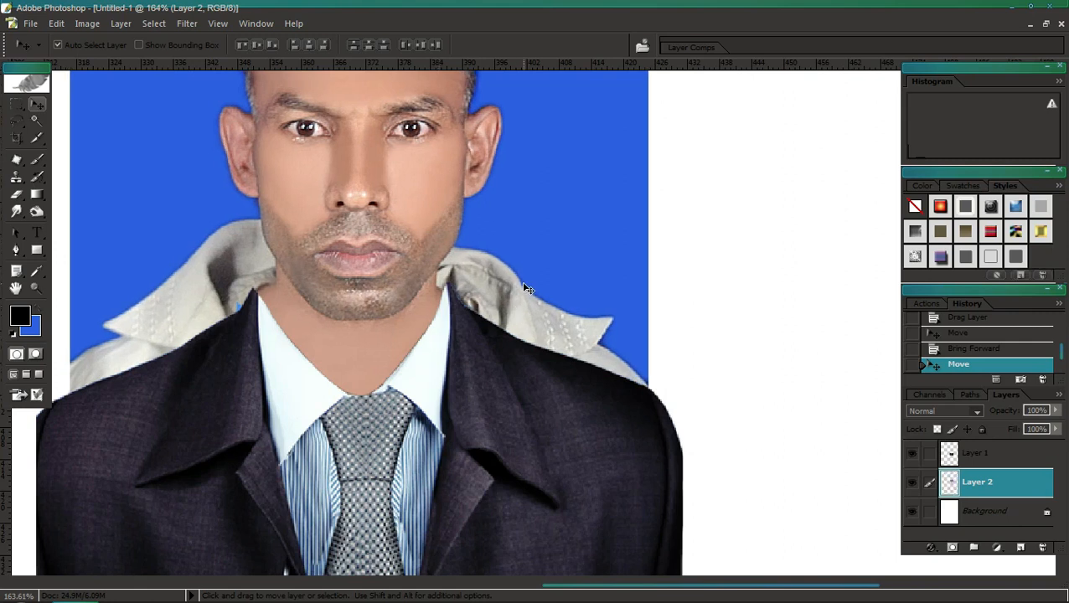
key(ctrl+0)
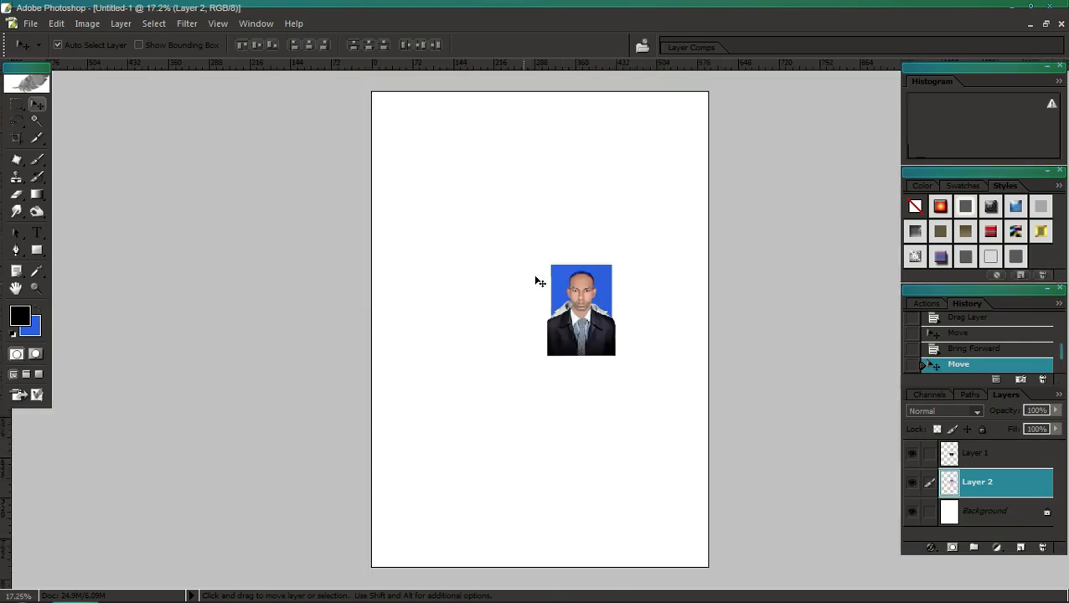
click(610, 284)
drag(525, 248, 710, 407)
drag(658, 353, 614, 409)
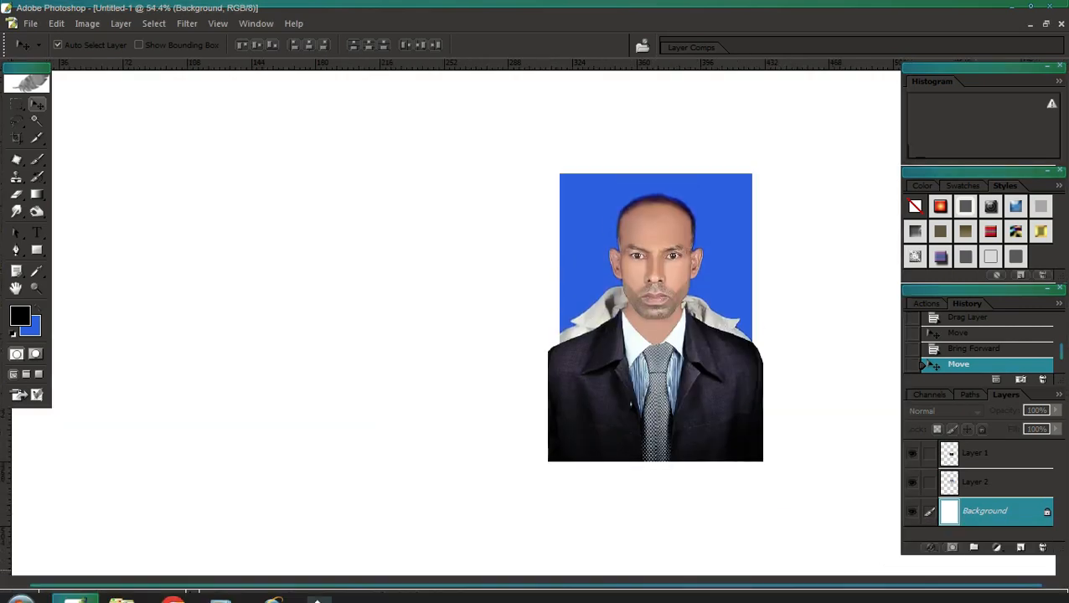
scroll(714, 347, down, 1)
scroll(675, 364, down, 1)
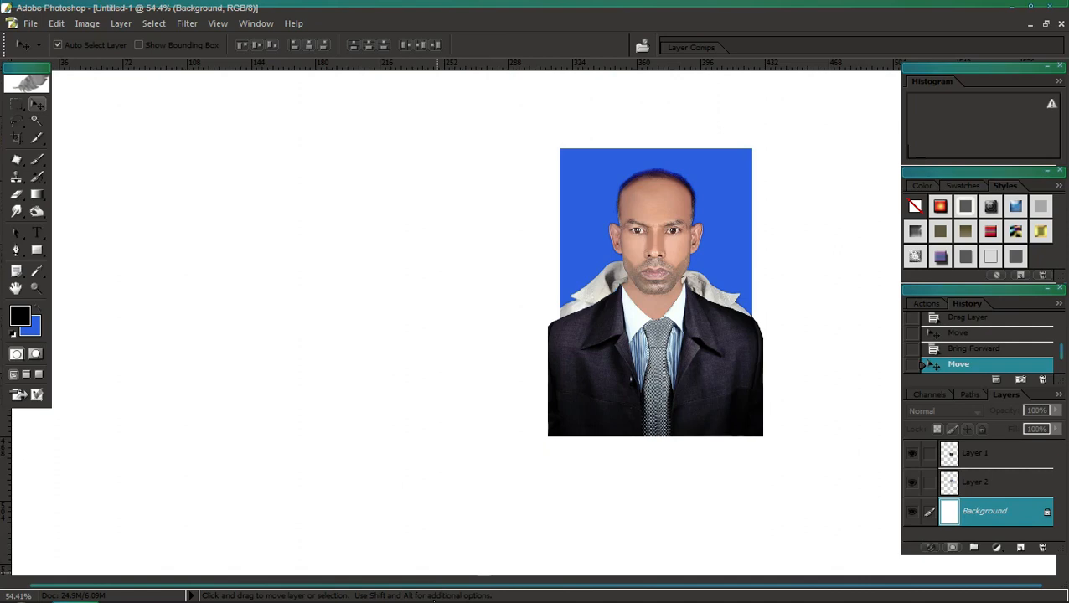
click(307, 594)
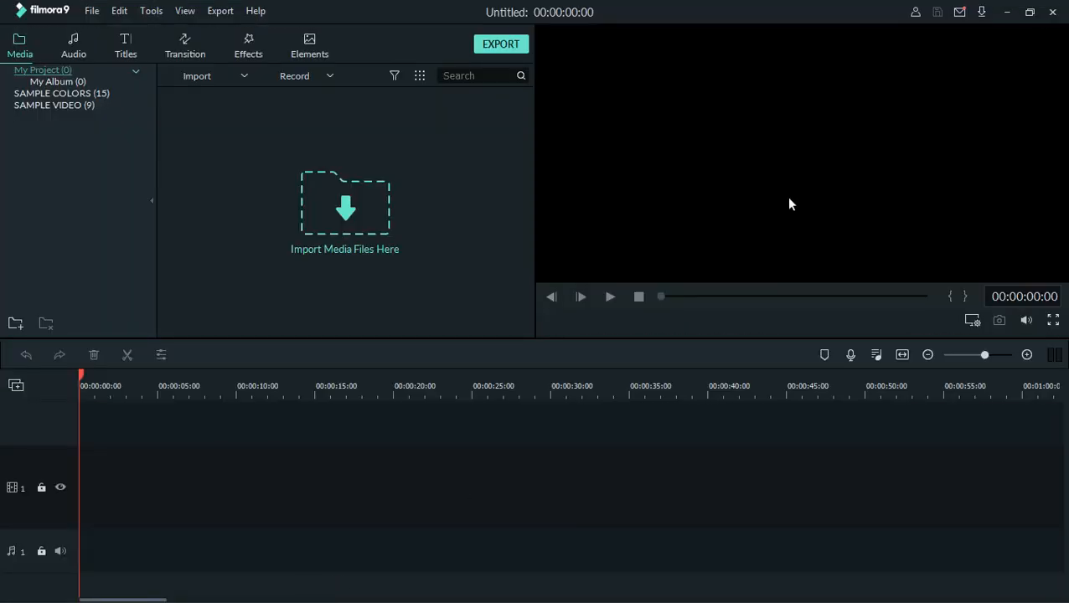
click(1007, 13)
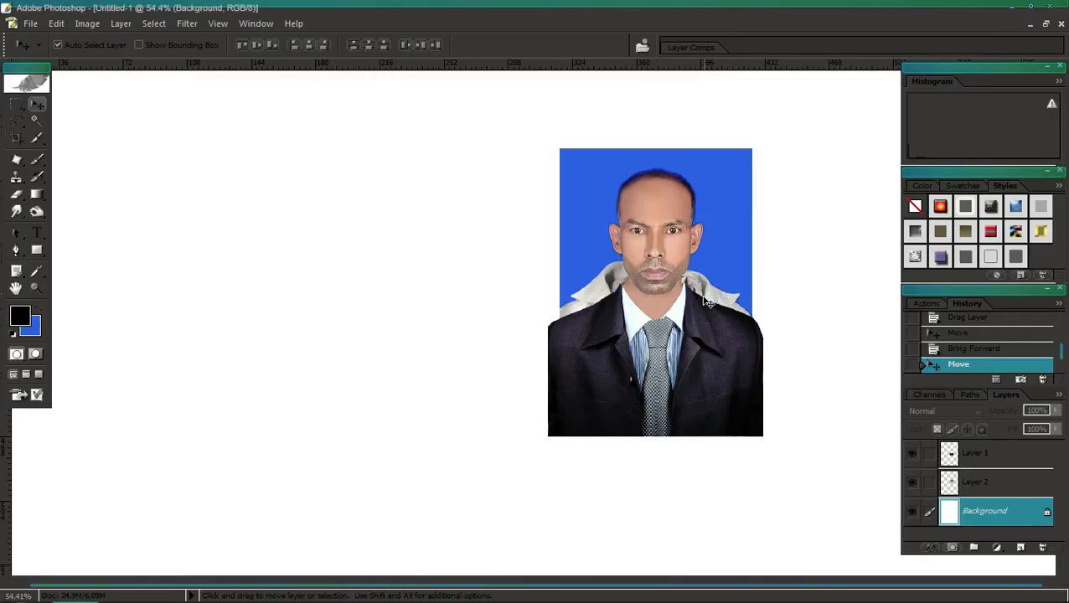
Step: Shift the black suit layer slightly downward over the portrait
click(660, 257)
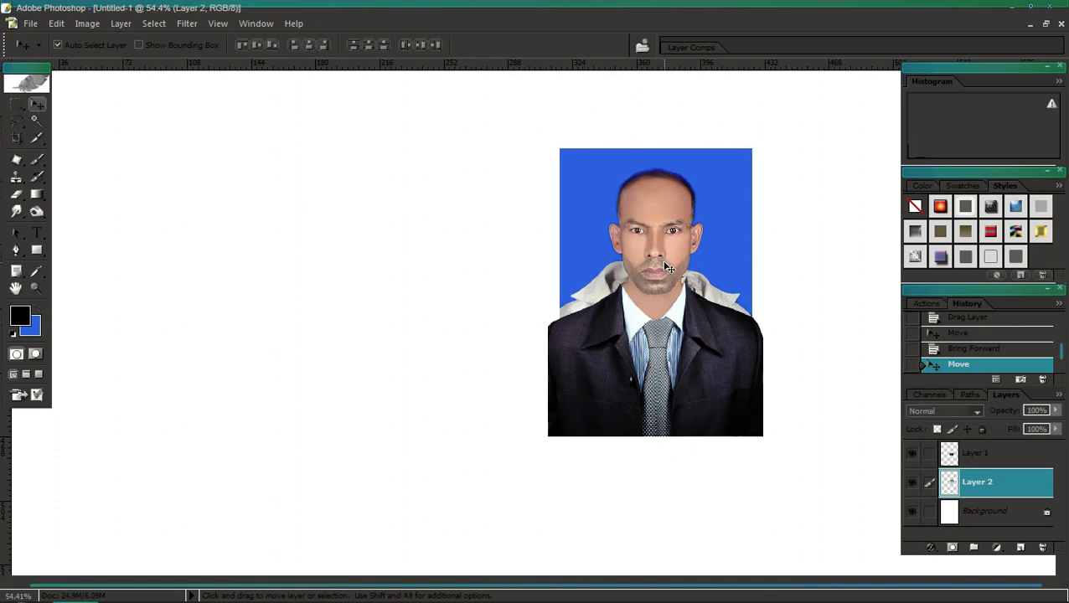
drag(682, 320, 683, 346)
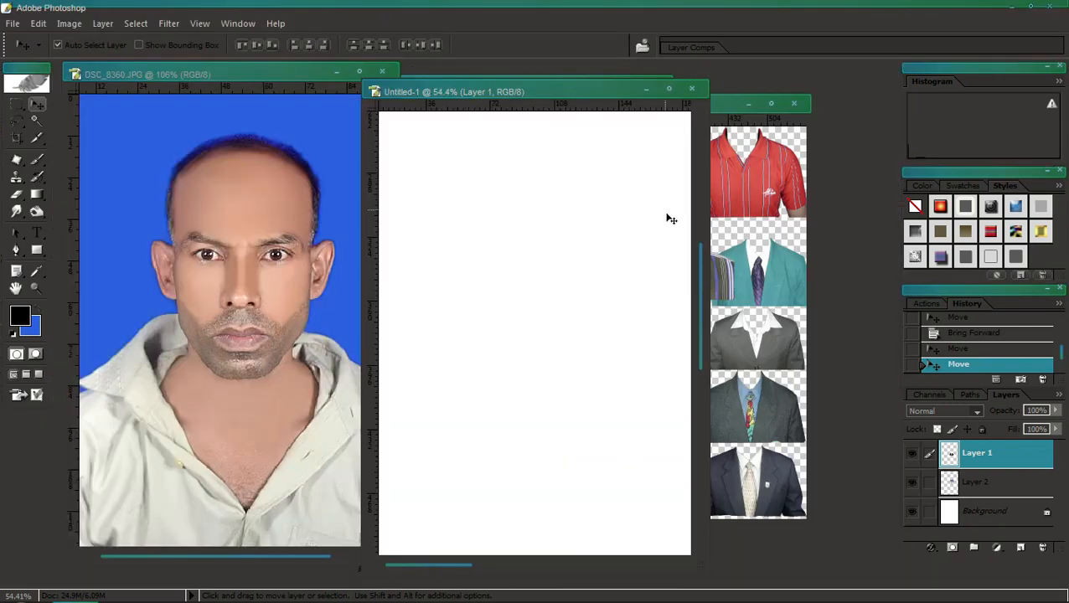
Step: Create a second A4 document at 300 pixels/inch and copy the grey suit with the patterned tie into it
click(749, 329)
drag(643, 476, 619, 413)
mouse_move(561, 485)
mouse_down()
mouse_move(548, 453)
mouse_move(558, 472)
mouse_move(570, 465)
mouse_up()
key(ctrl+n)
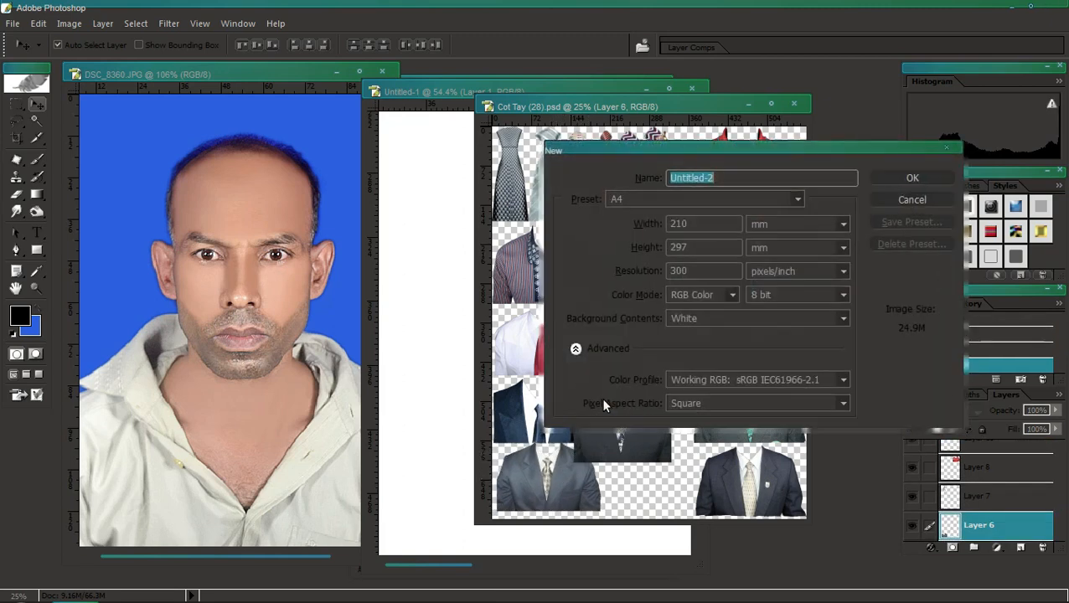
key(Return)
drag(552, 473, 344, 377)
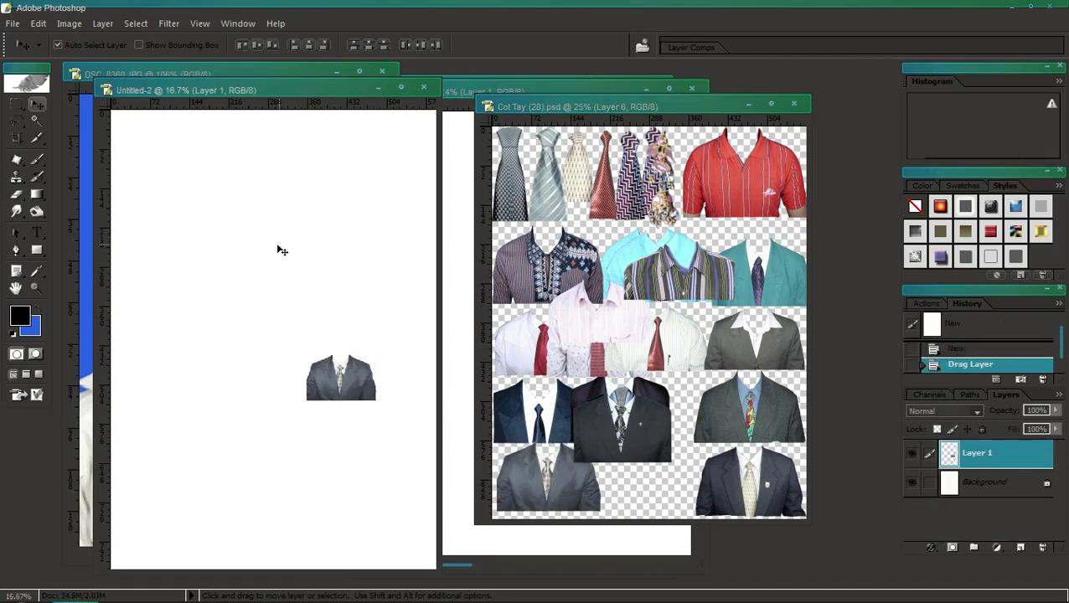
Step: Copy the DSC_8360 portrait into the second A4 document and bring the grey suit layer in front of it
drag(216, 92, 448, 101)
drag(232, 184, 507, 319)
key(ctrl+bracketright)
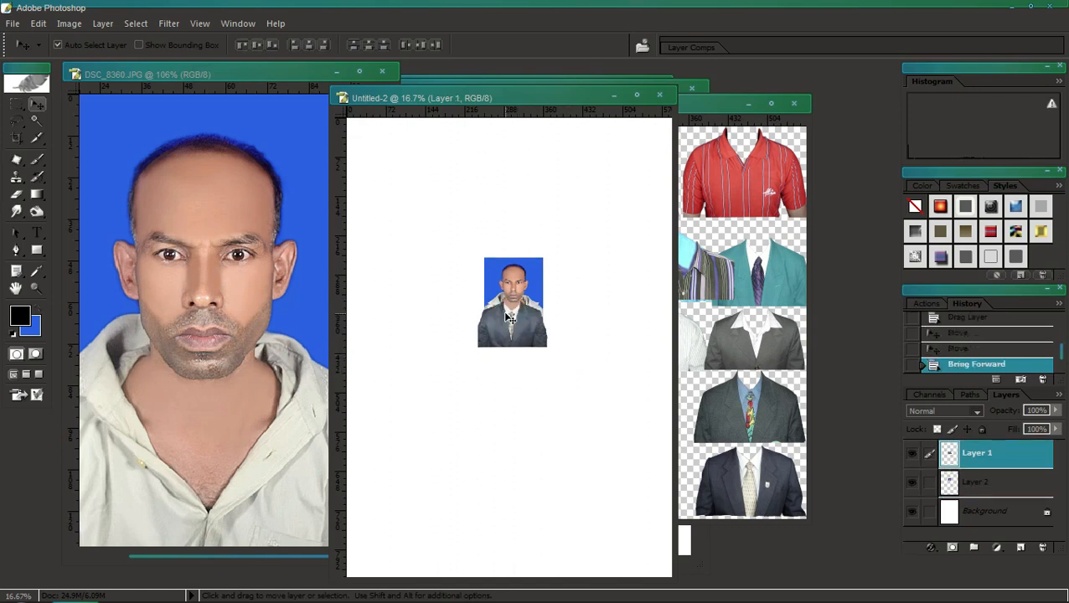
Step: Position the grey suit so its shirt collar meets the man's neck, working in the maximized document
drag(486, 286, 560, 351)
drag(473, 318, 484, 299)
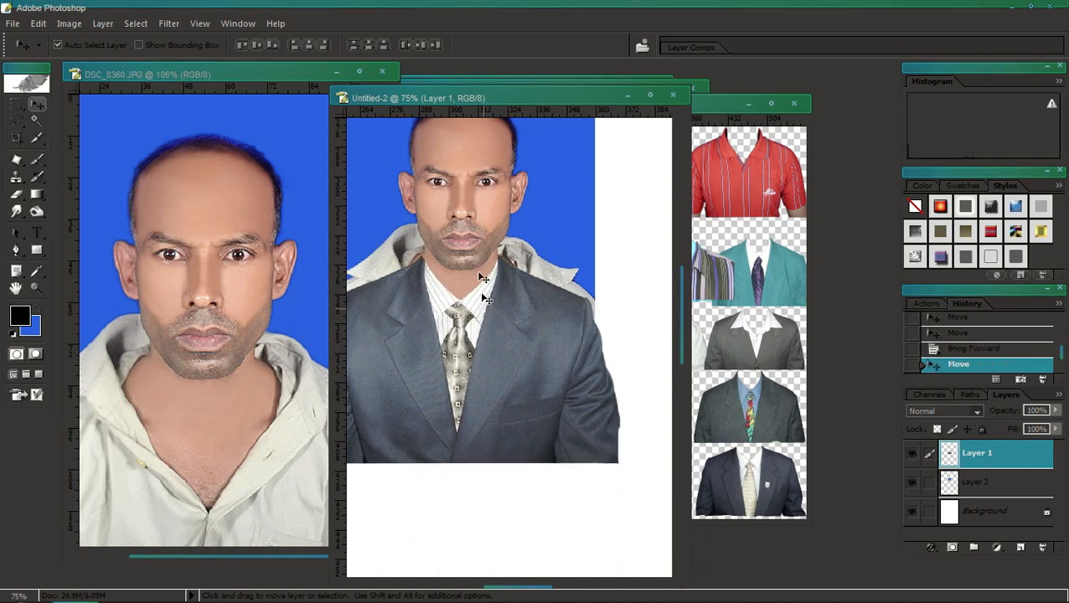
double_click(455, 102)
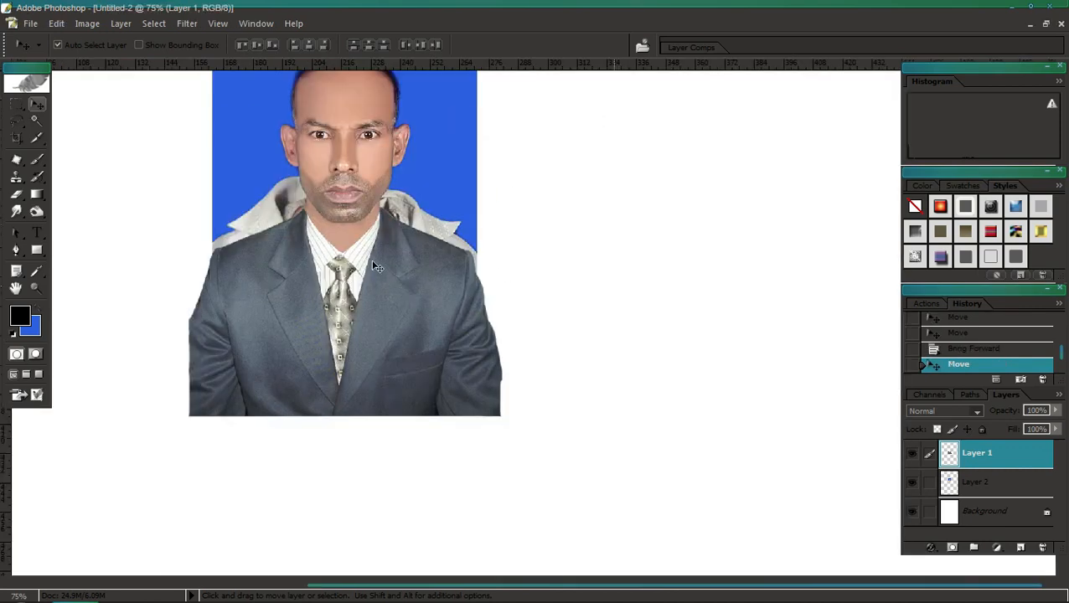
drag(302, 179, 481, 395)
mouse_move(402, 359)
mouse_down()
mouse_move(422, 411)
mouse_move(408, 376)
mouse_up()
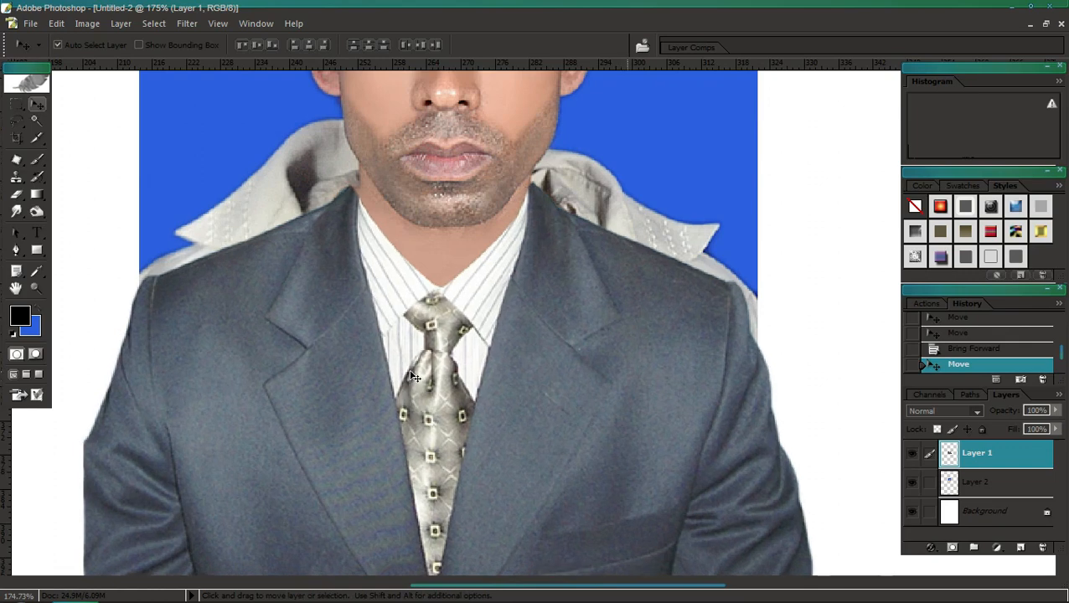
Step: Nudge the portrait layer down and slightly sideways to centre the neck within the grey suit's collar
click(442, 230)
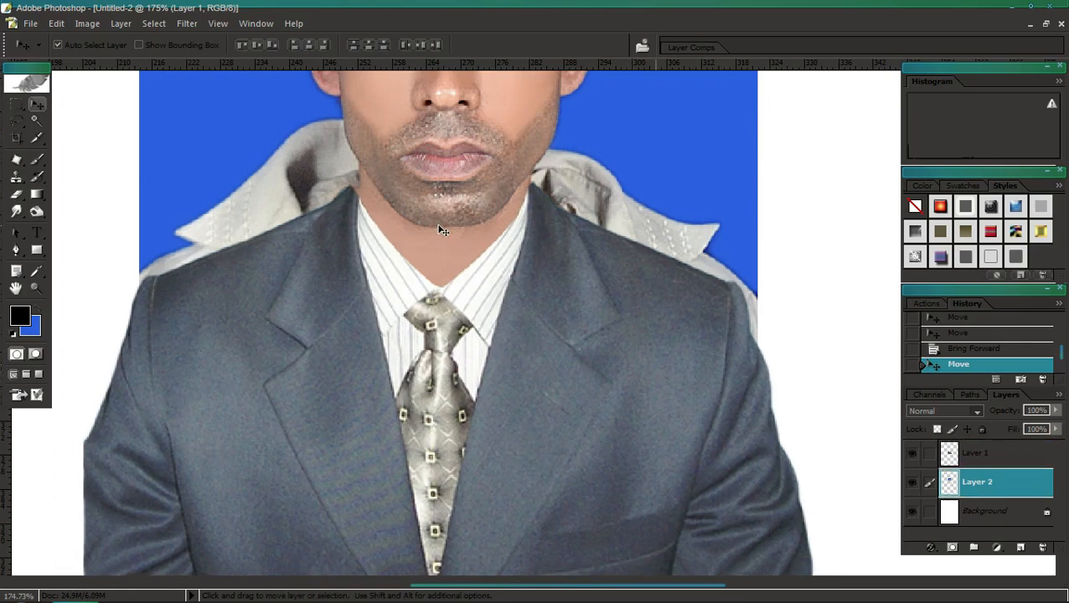
key(Left)
key(Down)
key(Down)
key(Down)
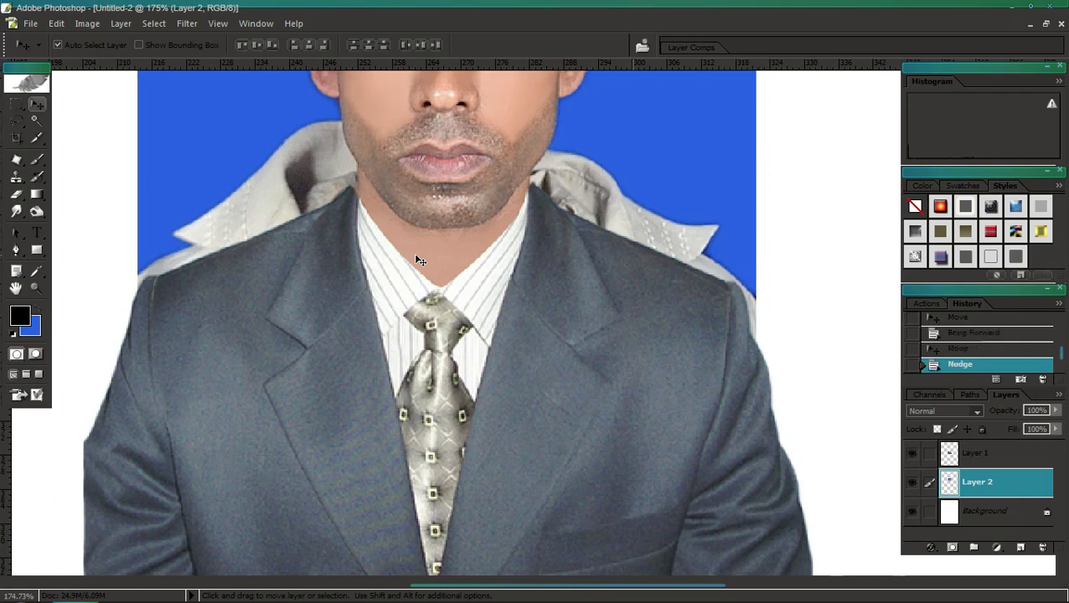
key(Right)
key(Right)
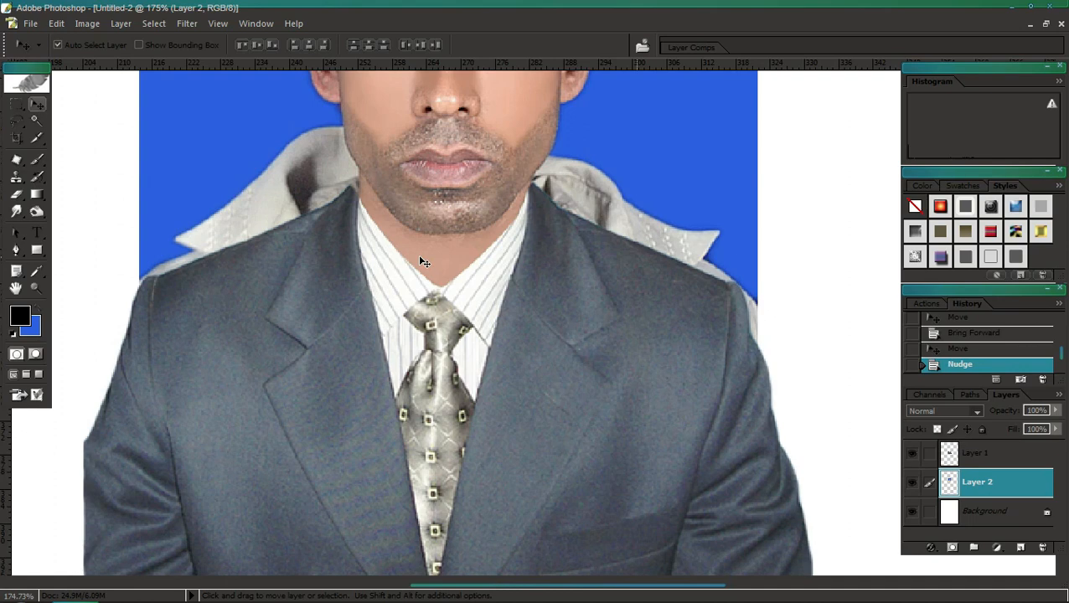
Step: Shift the portrait layer a few pixels to the left behind the grey suit
key(Right)
key(Left)
key(Left)
key(Left)
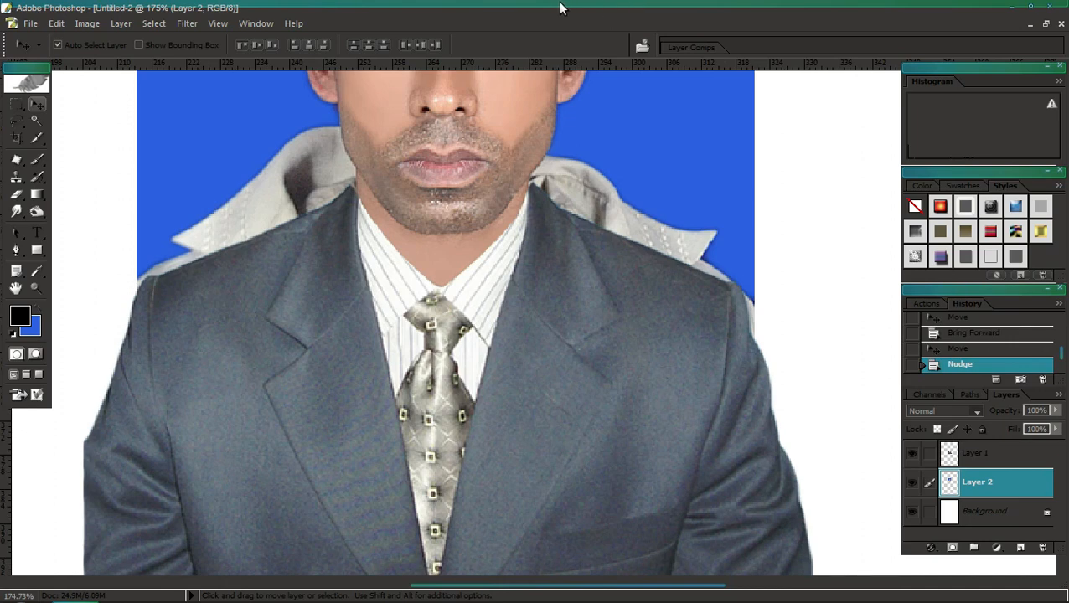
Step: Crop the document around the portrait and suit to 1.5 × 1.9 in at 300 pixels/inch
key(ctrl+minus)
key(ctrl+minus)
key(ctrl+0)
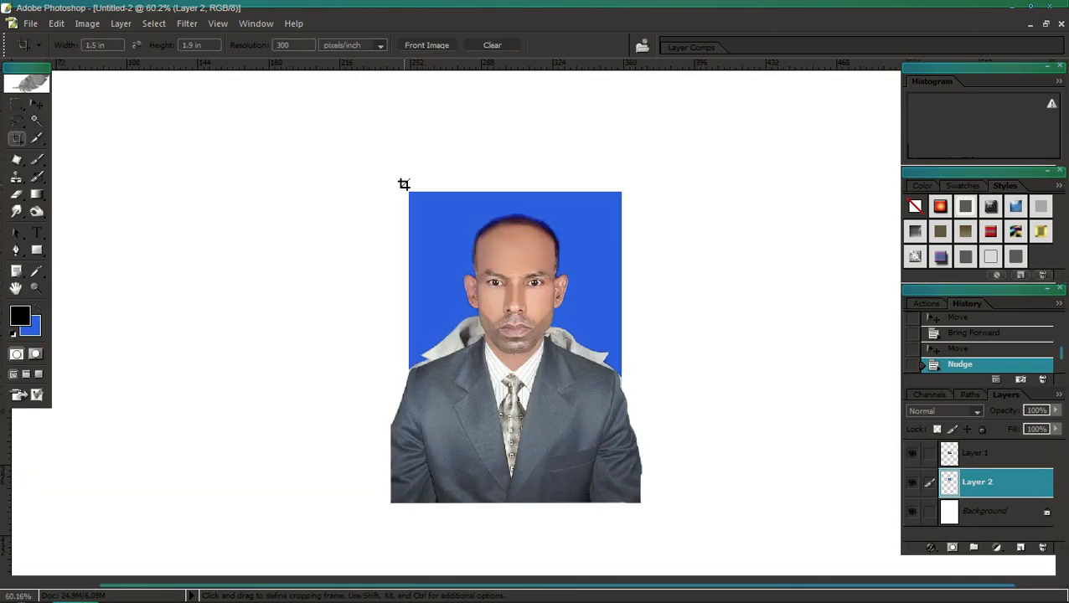
drag(404, 187, 623, 464)
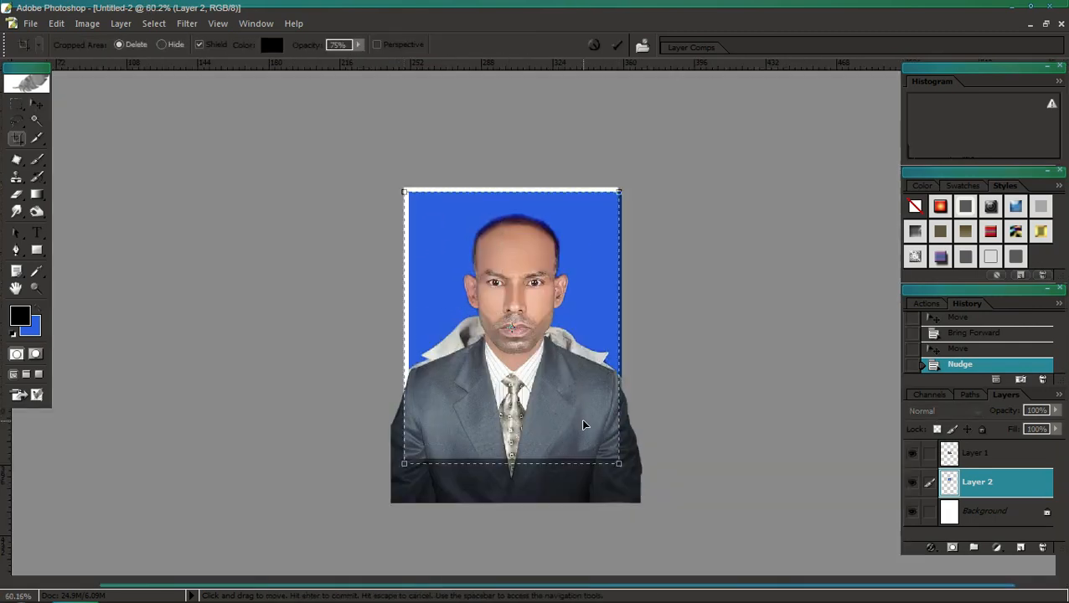
mouse_move(588, 422)
mouse_down()
mouse_move(568, 411)
mouse_move(574, 420)
mouse_up()
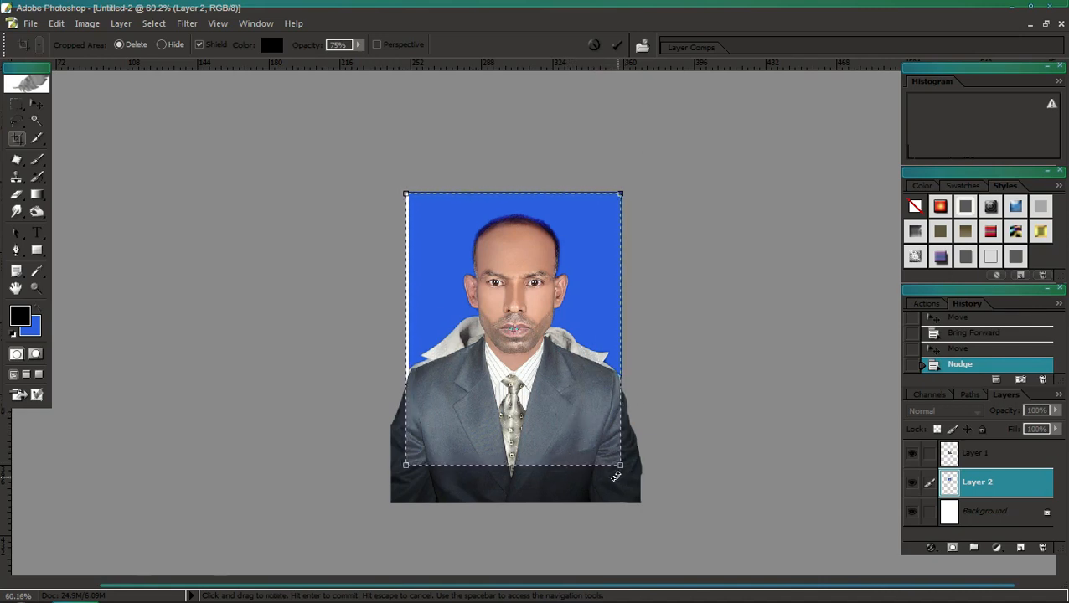
drag(621, 469, 625, 474)
key(Return)
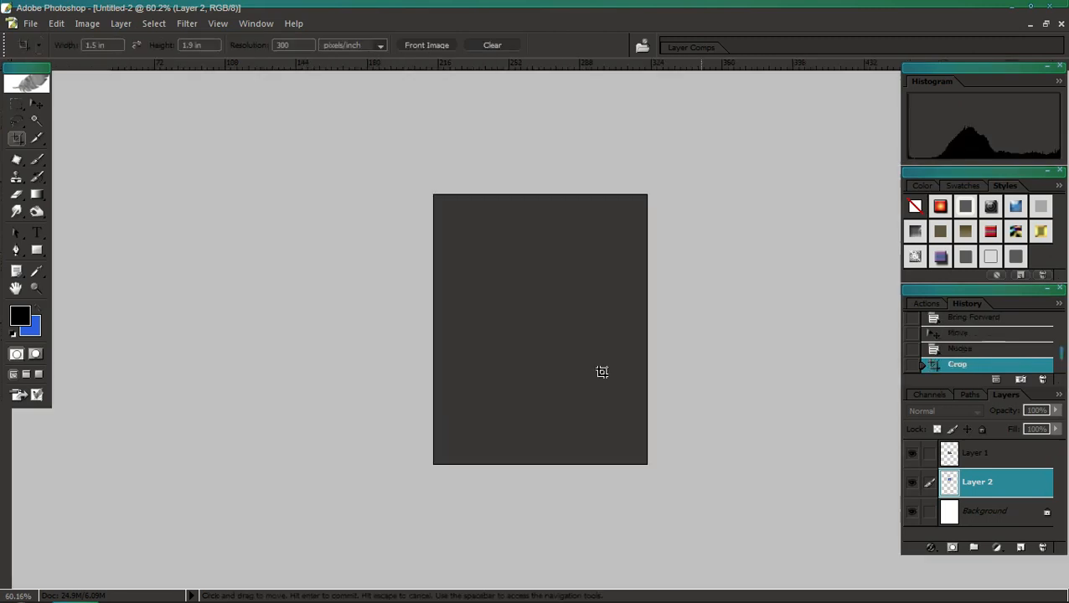
Step: Trace a pen path down the jaw edge beside the old shirt collar on the photo's right side and into the suit lapel
key(ctrl+0)
scroll(603, 374, up, 2)
scroll(603, 377, down, 1)
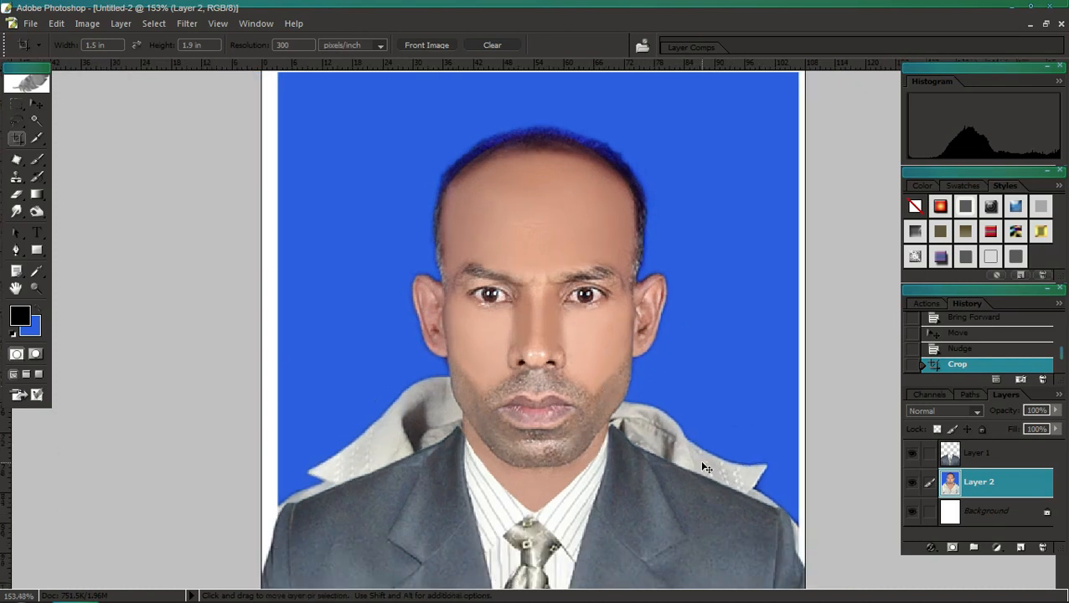
scroll(693, 461, down, 3)
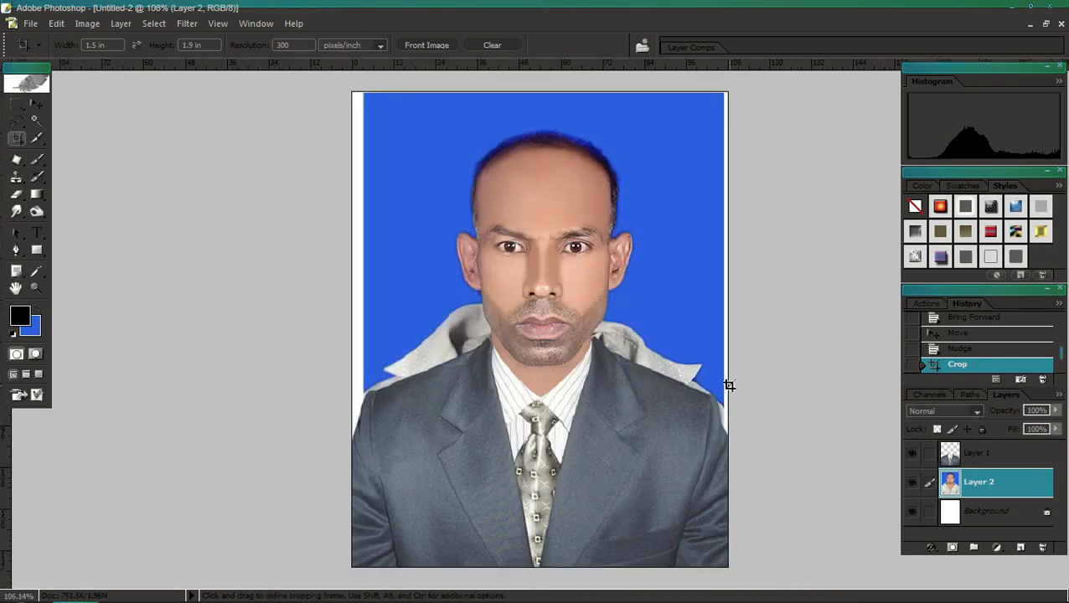
scroll(634, 347, up, 15)
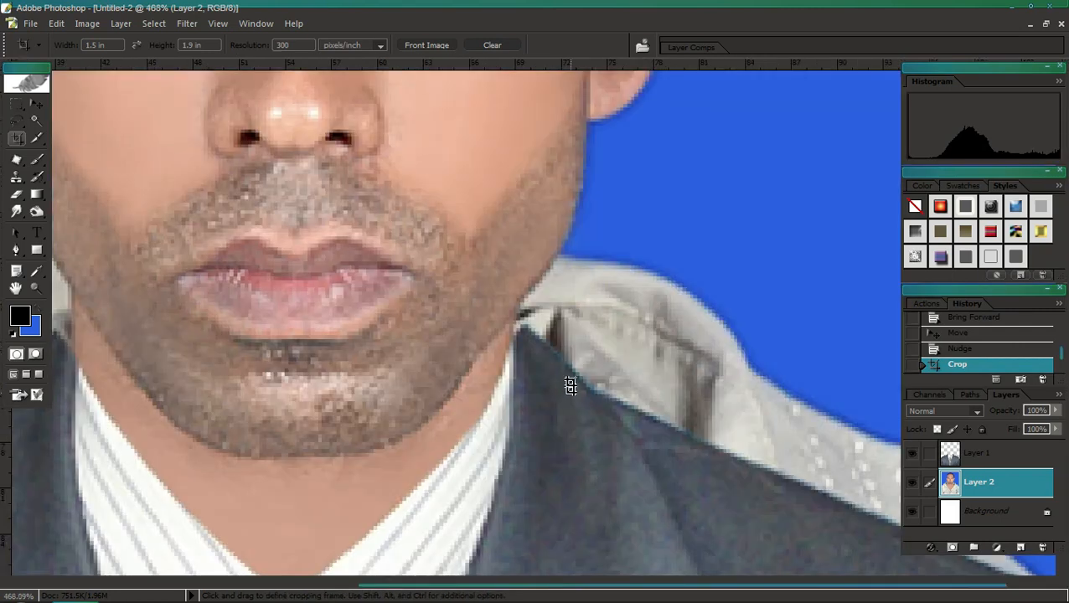
key(p)
click(560, 250)
click(553, 267)
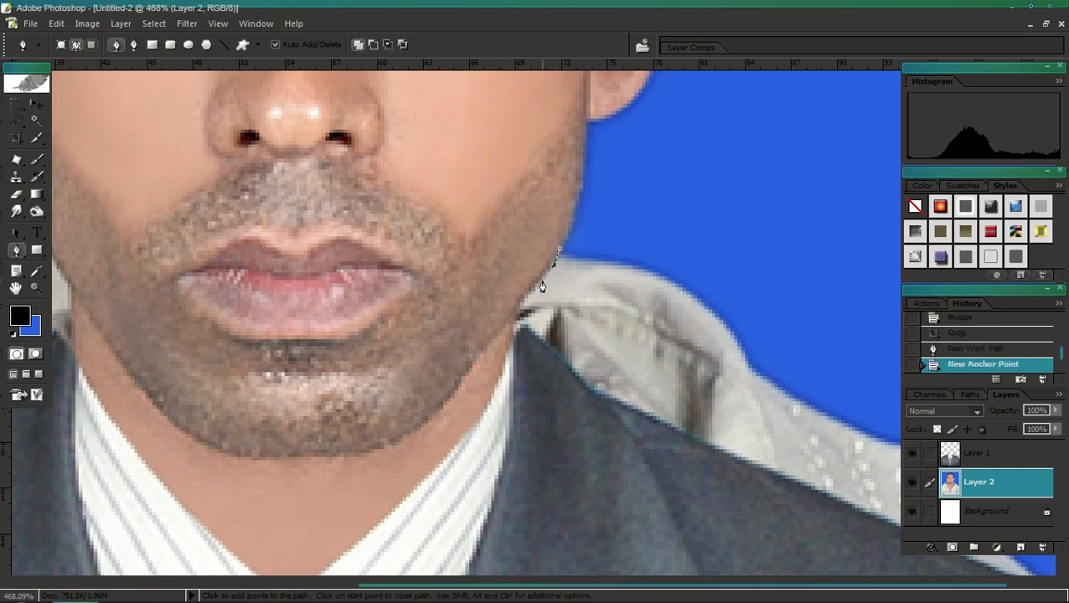
click(534, 285)
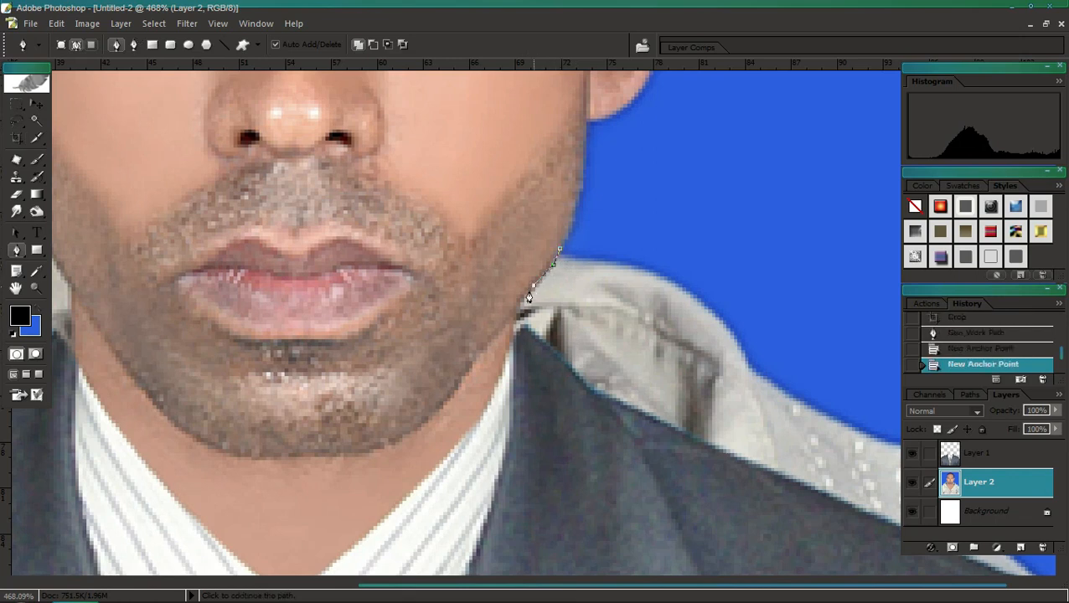
click(520, 299)
click(517, 314)
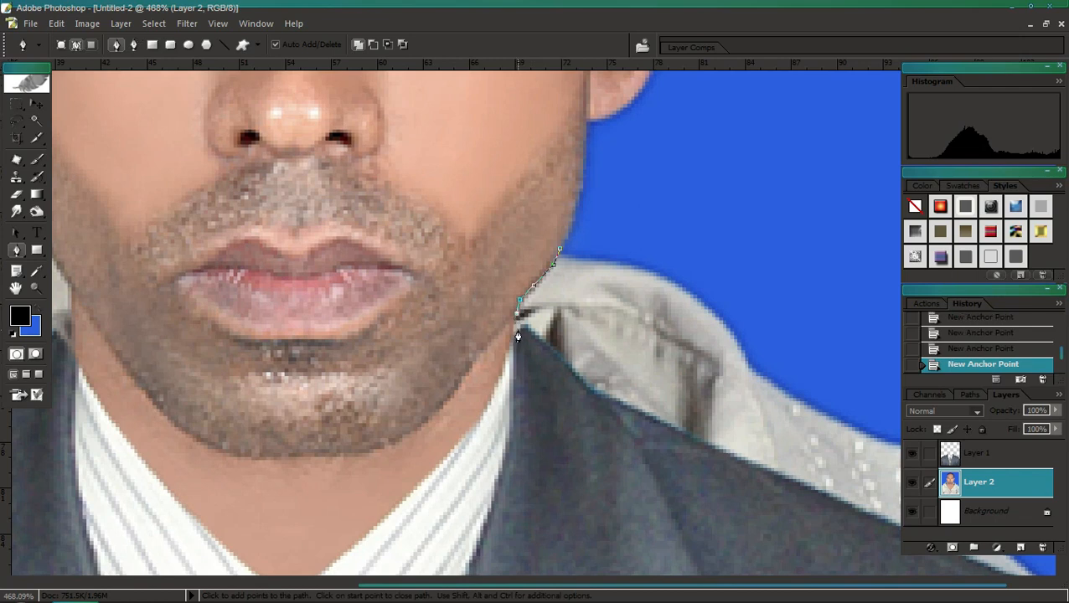
click(517, 329)
click(659, 509)
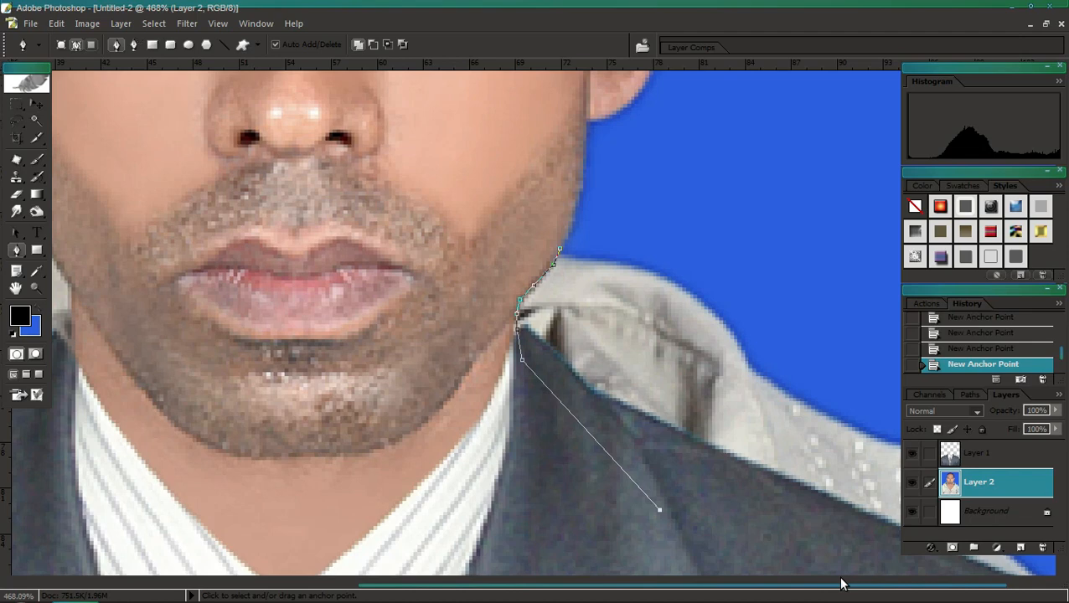
Step: Extend the path across the suit shoulder and out past the photo's right edge, and convert it to a selection
key(ctrl+minus)
key(ctrl+minus)
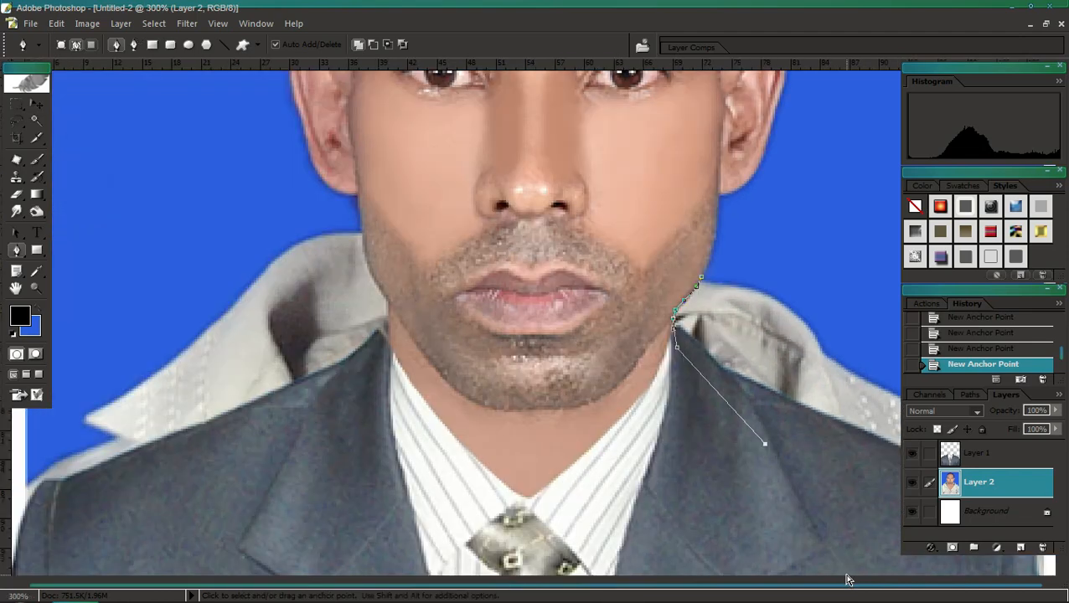
click(859, 530)
key(ctrl+minus)
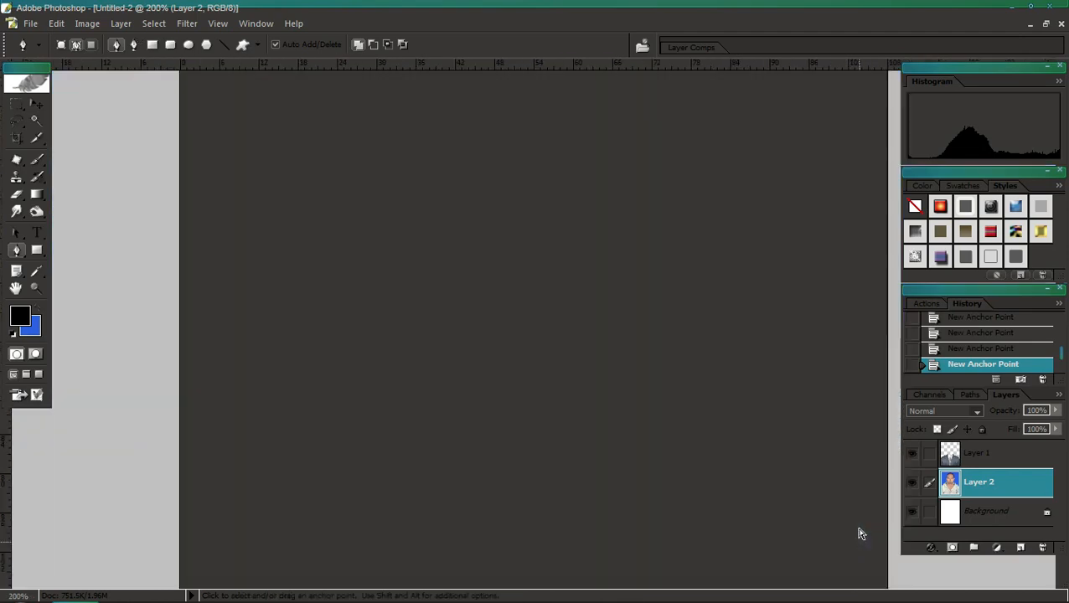
click(817, 493)
click(896, 546)
key(ctrl+minus)
key(ctrl+minus)
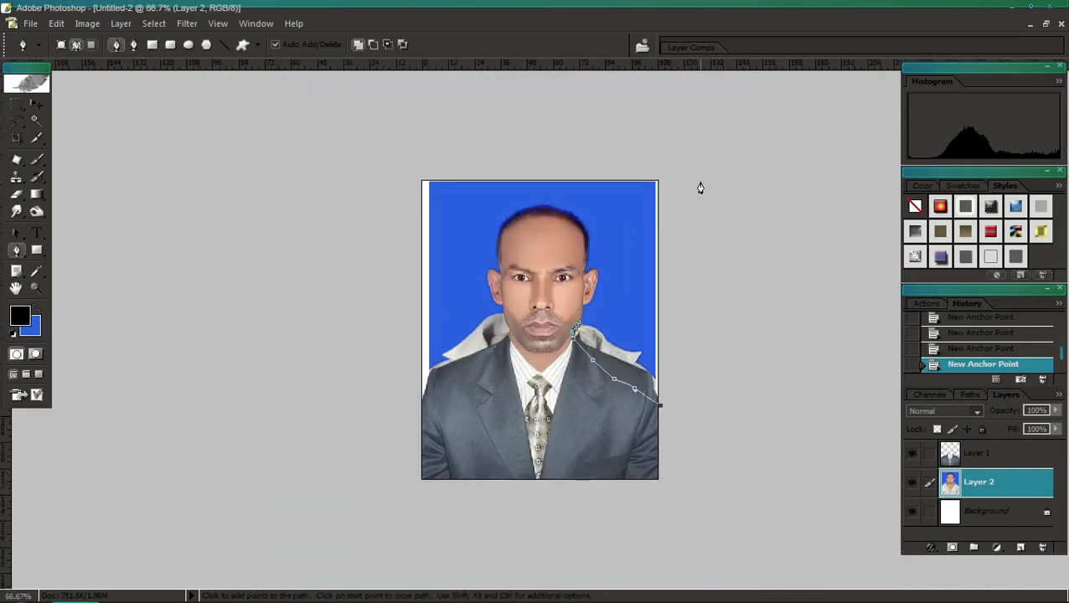
click(758, 339)
key(ctrl+Return)
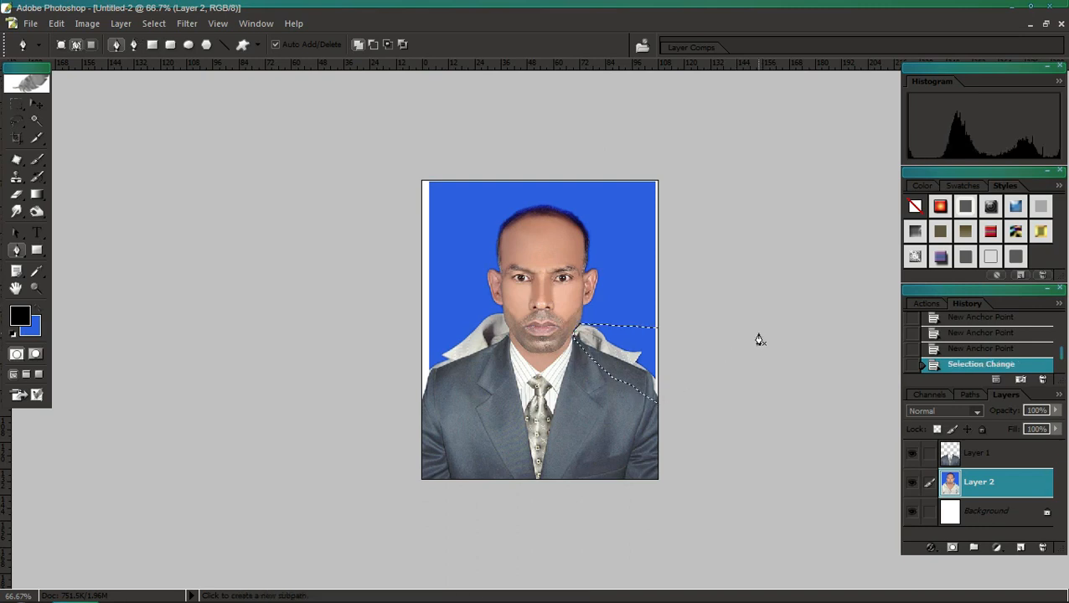
Step: Fill the selected collar area with the blue background color on Layer 2 and on the Background layer, and deselect it
key(ctrl+BackSpace)
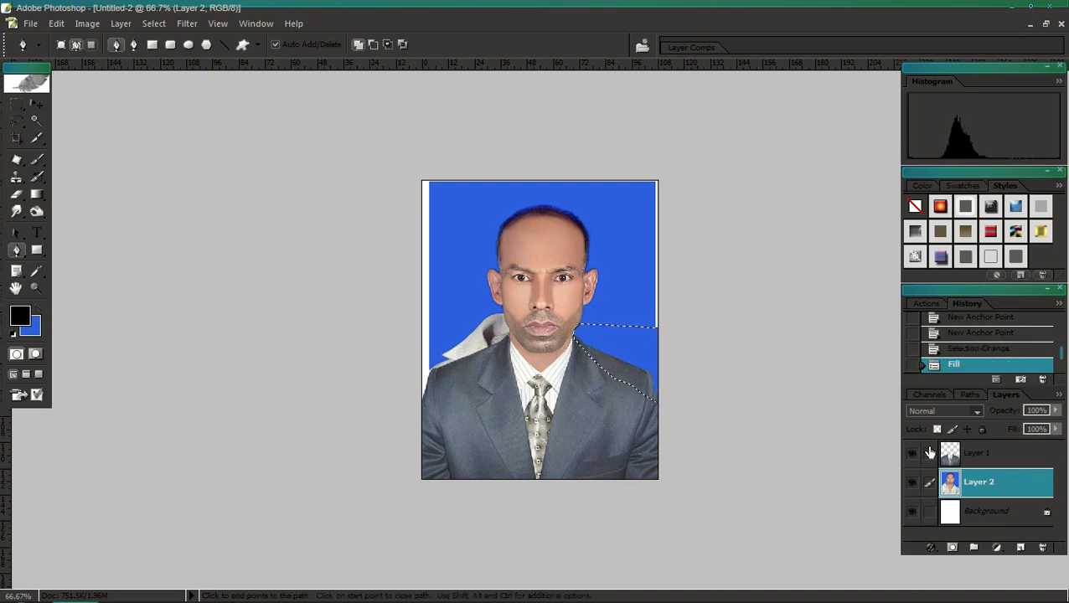
click(958, 515)
key(ctrl+BackSpace)
key(ctrl+BackSpace)
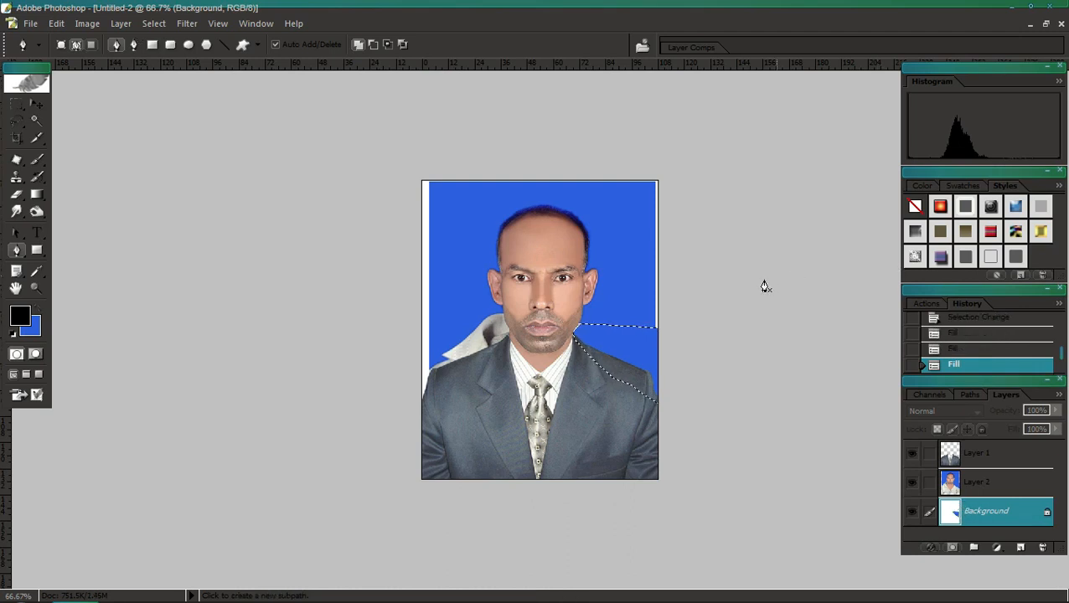
key(ctrl+d)
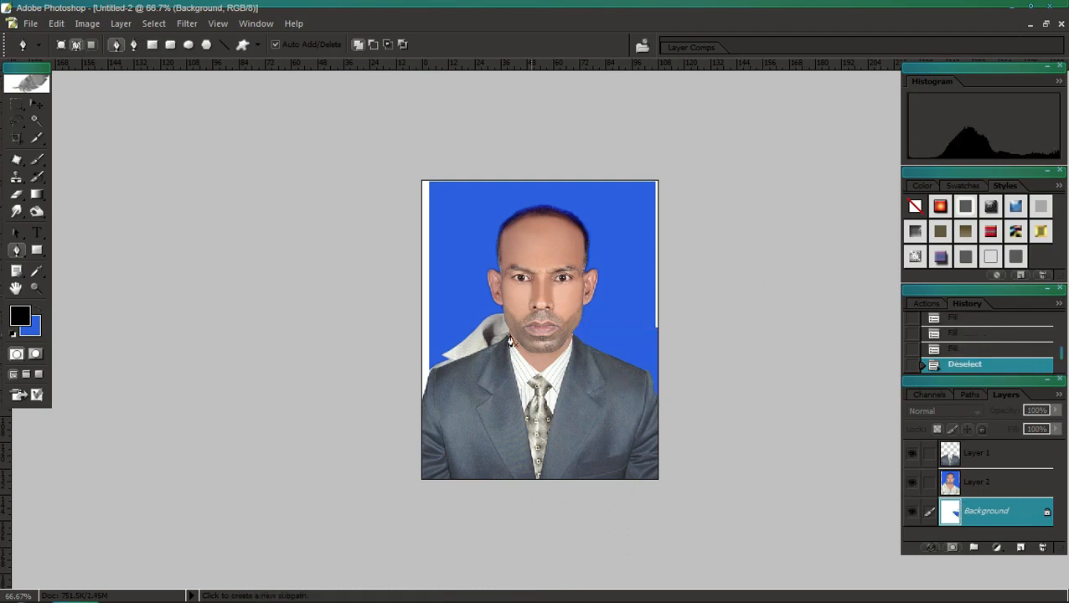
Step: Trace a pen path down the jaw edge beside the remaining old shirt collar on the photo's left side
drag(421, 248, 506, 396)
drag(358, 239, 503, 433)
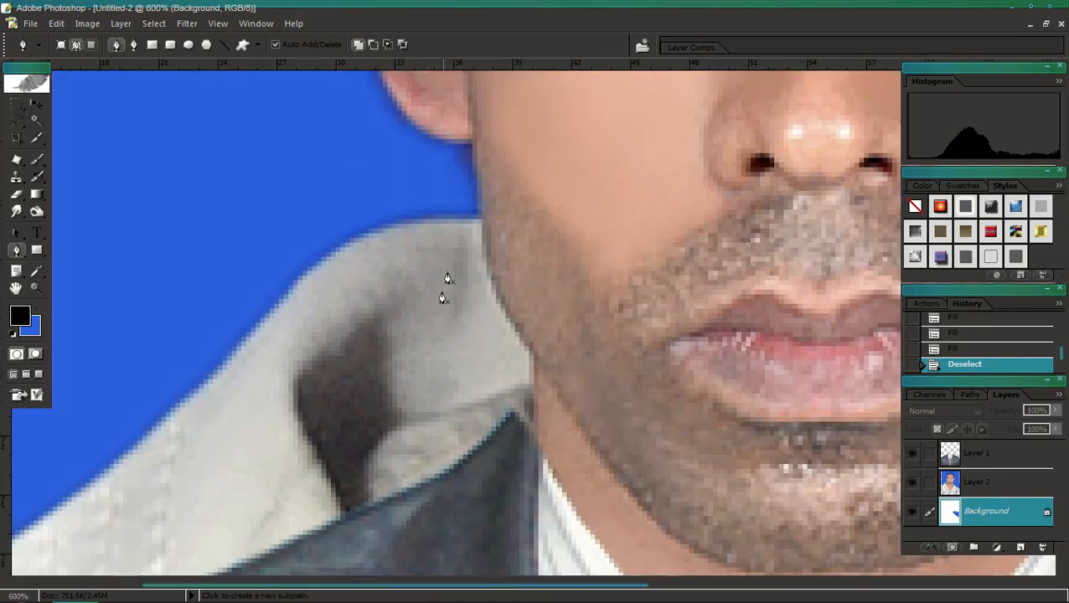
click(478, 209)
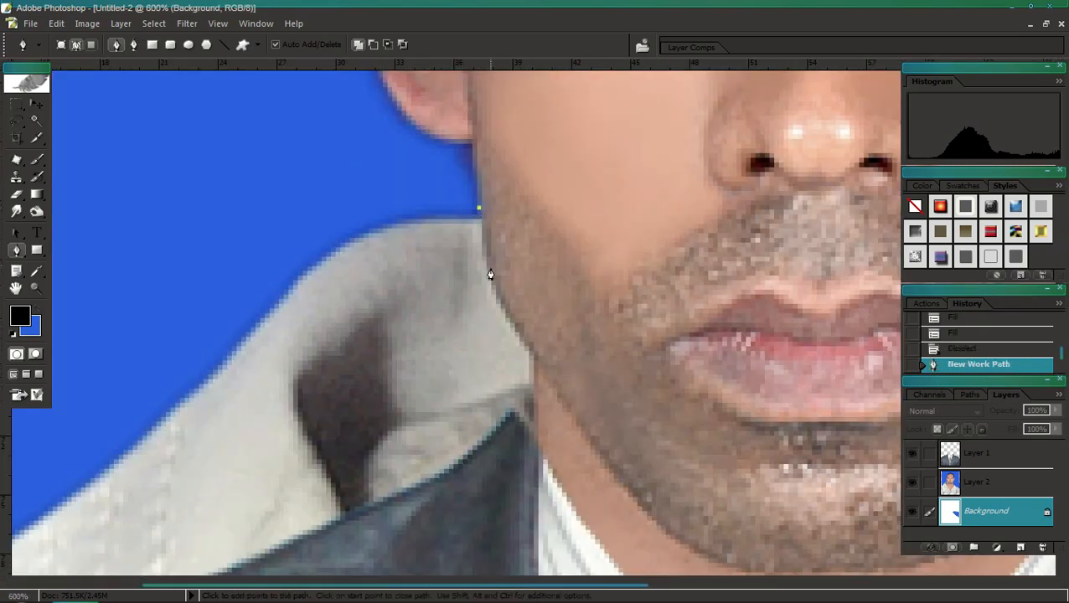
drag(533, 354, 566, 383)
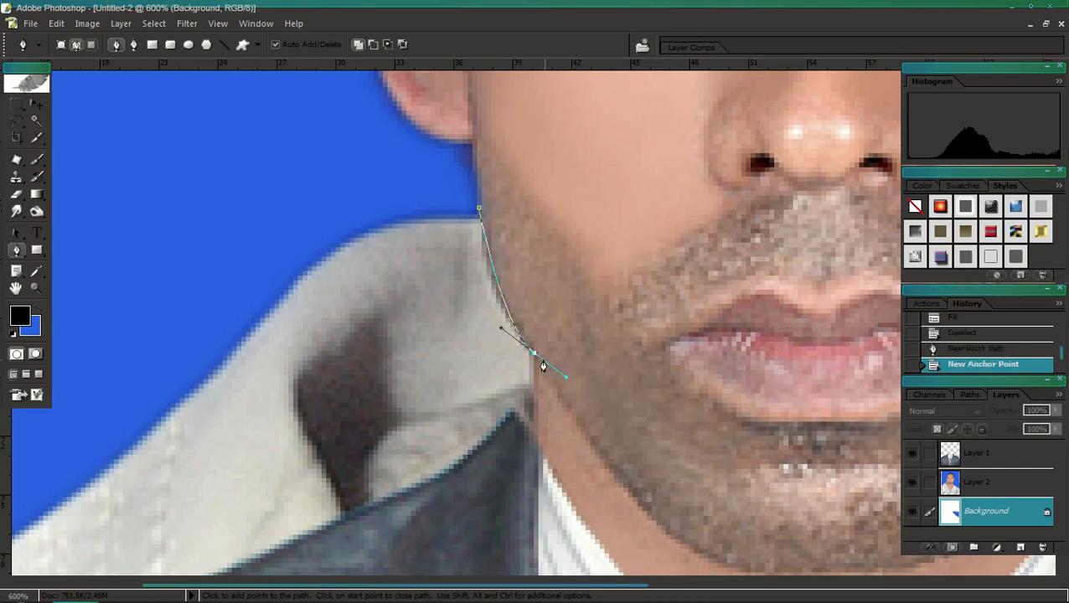
click(56, 23)
click(90, 77)
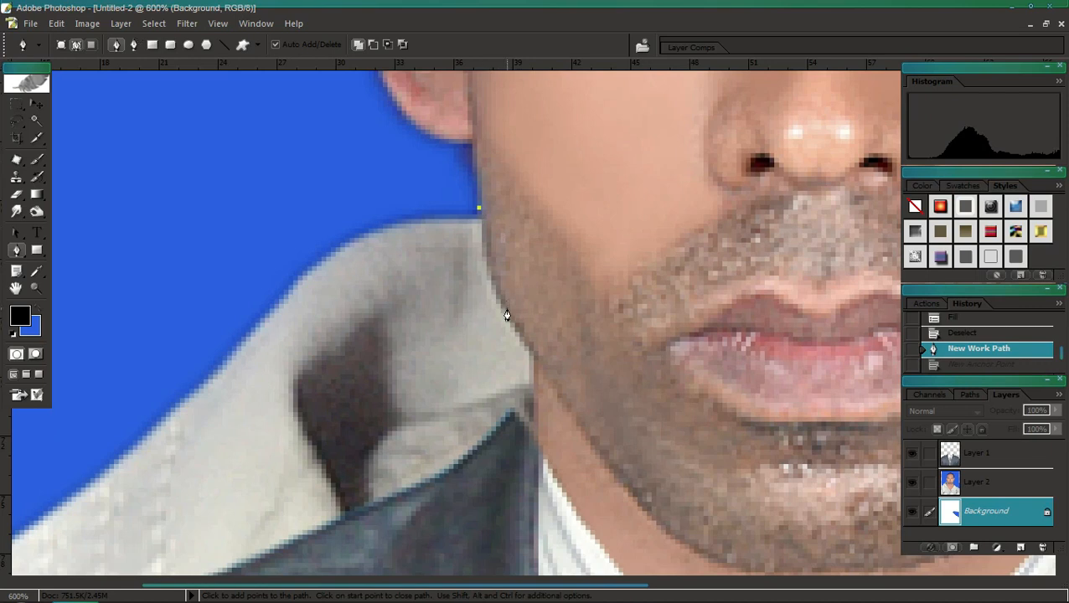
drag(505, 315, 525, 344)
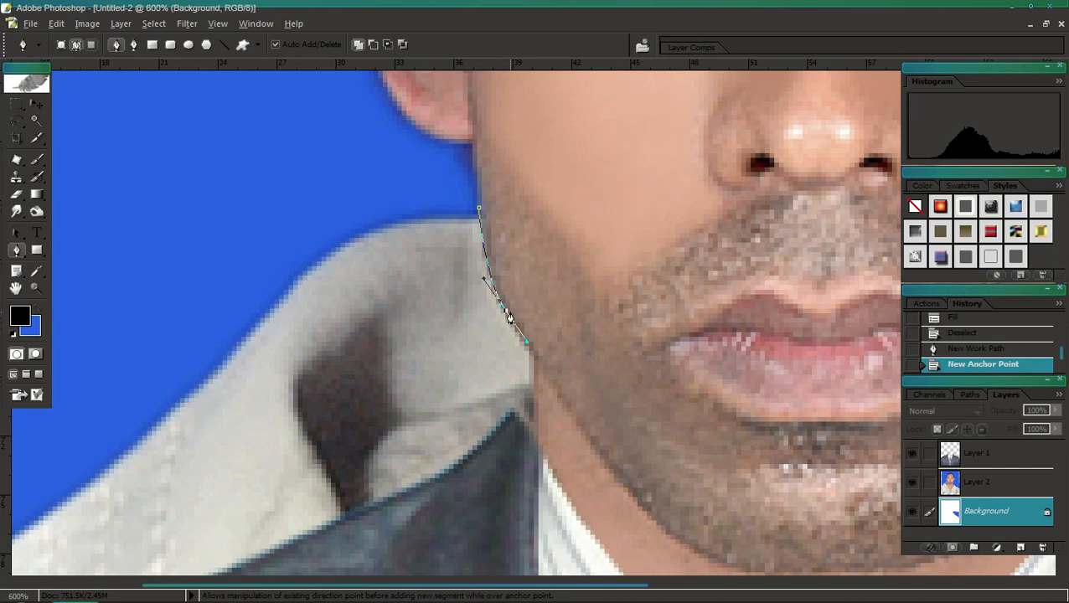
click(505, 315)
click(530, 343)
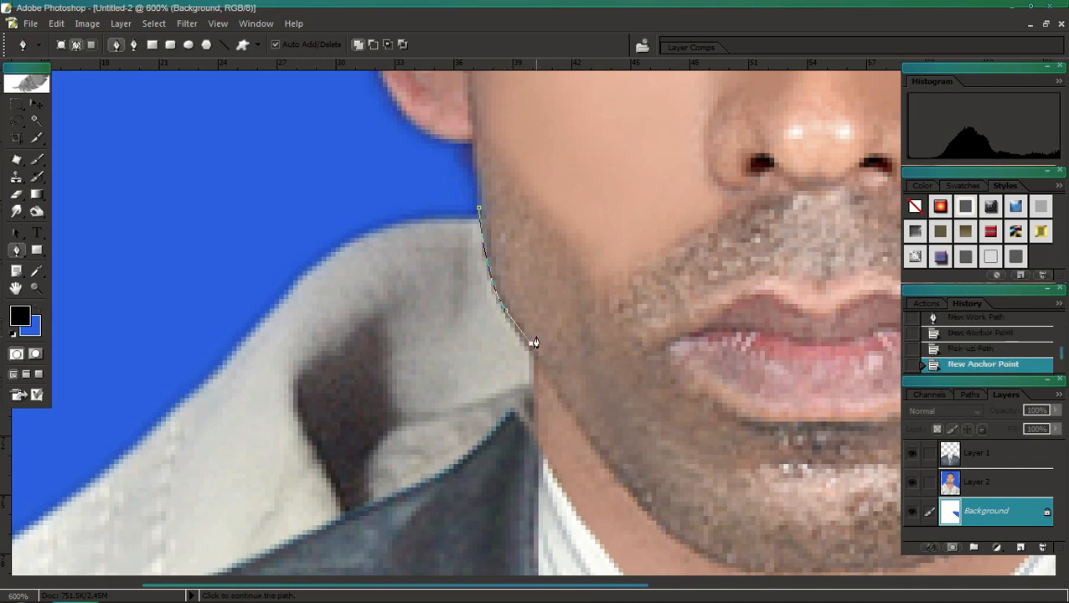
click(535, 368)
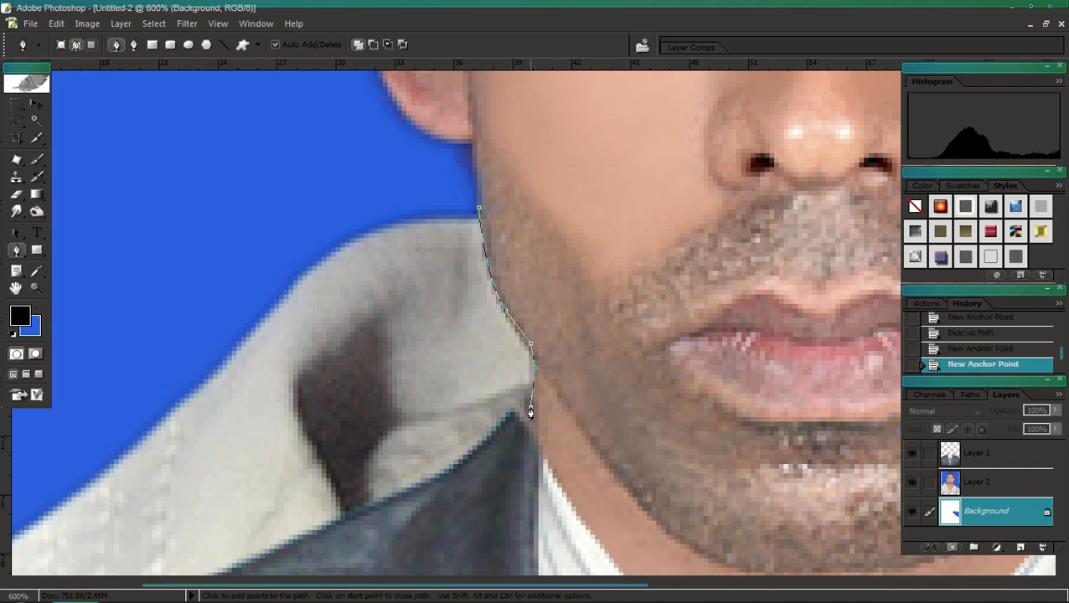
Step: Move the path's lower anchor point onto the neck edge and continue the path into the suit collar
click(521, 442)
click(55, 23)
mouse_move(38, 24)
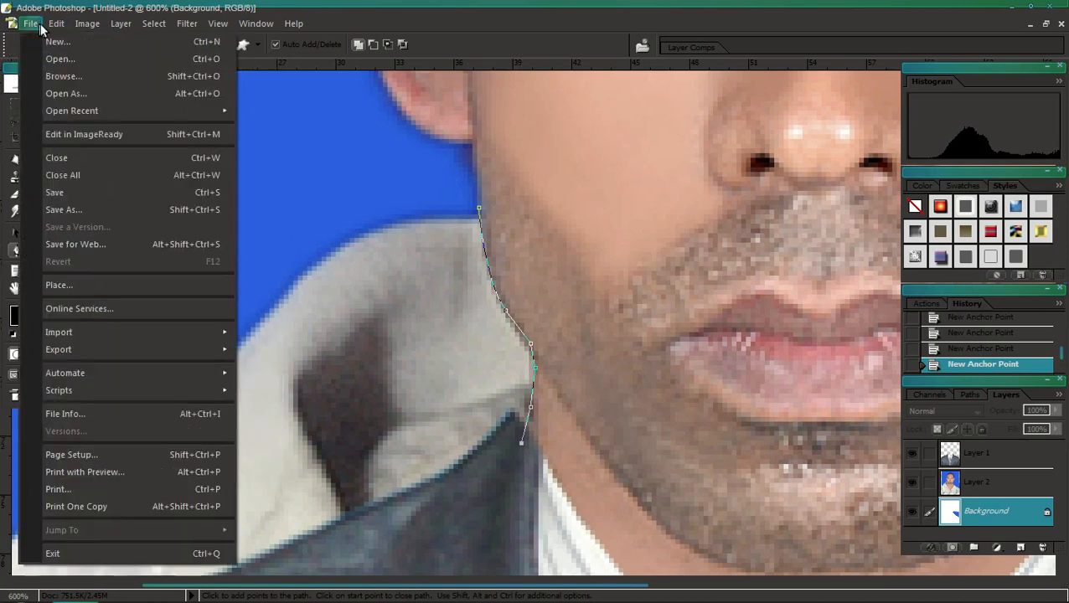
click(84, 77)
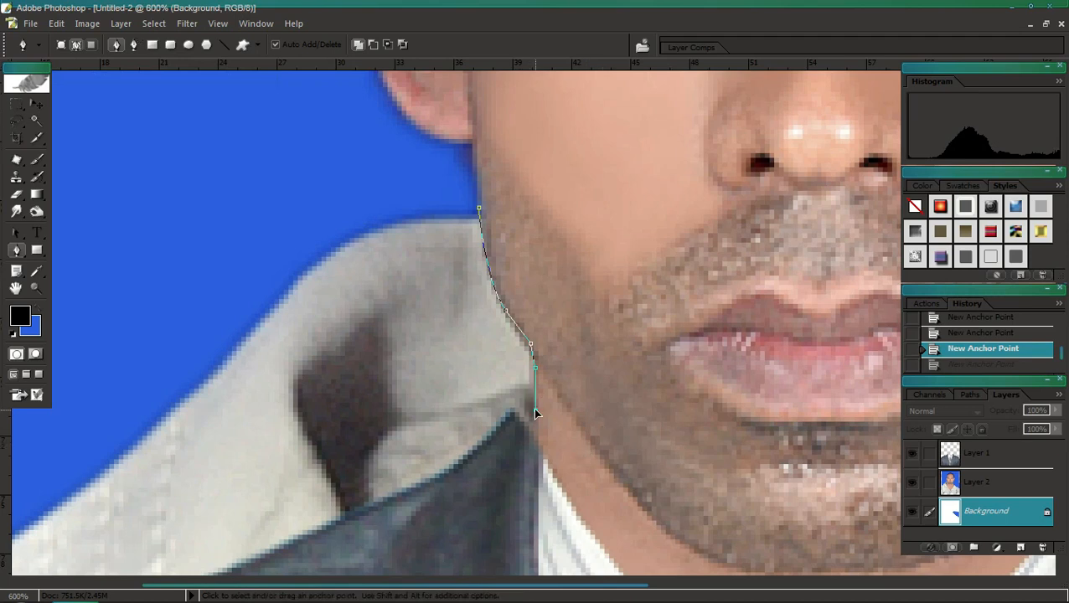
drag(535, 411, 536, 413)
click(528, 452)
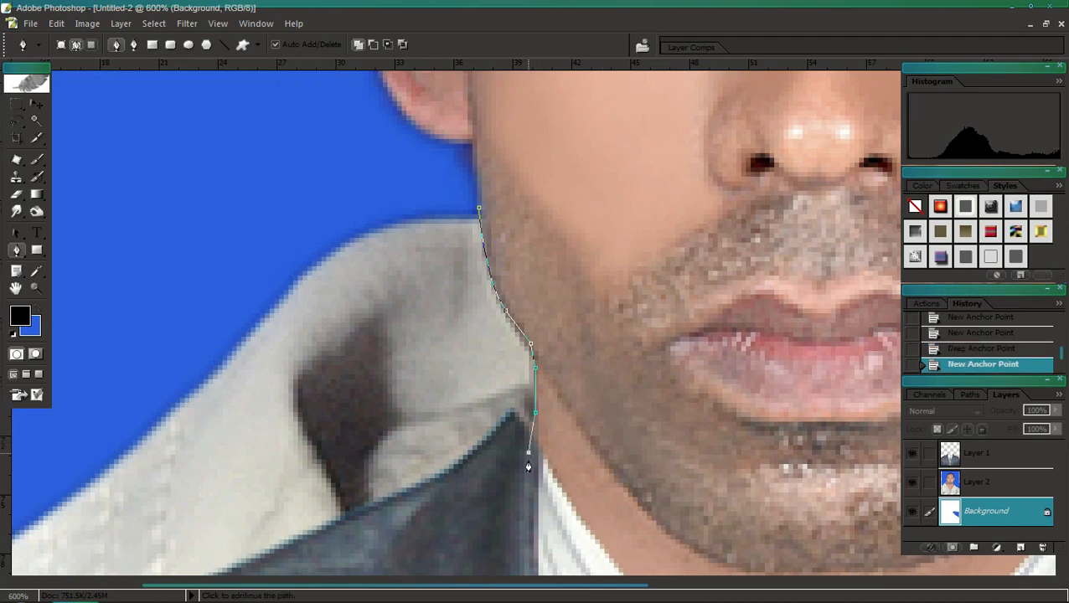
Step: Carry the path across the suit shoulder and around outside the photo's left edge, and convert it to a selection
key(ctrl+0)
click(453, 400)
click(427, 429)
click(369, 451)
drag(314, 452, 306, 400)
drag(299, 299, 310, 251)
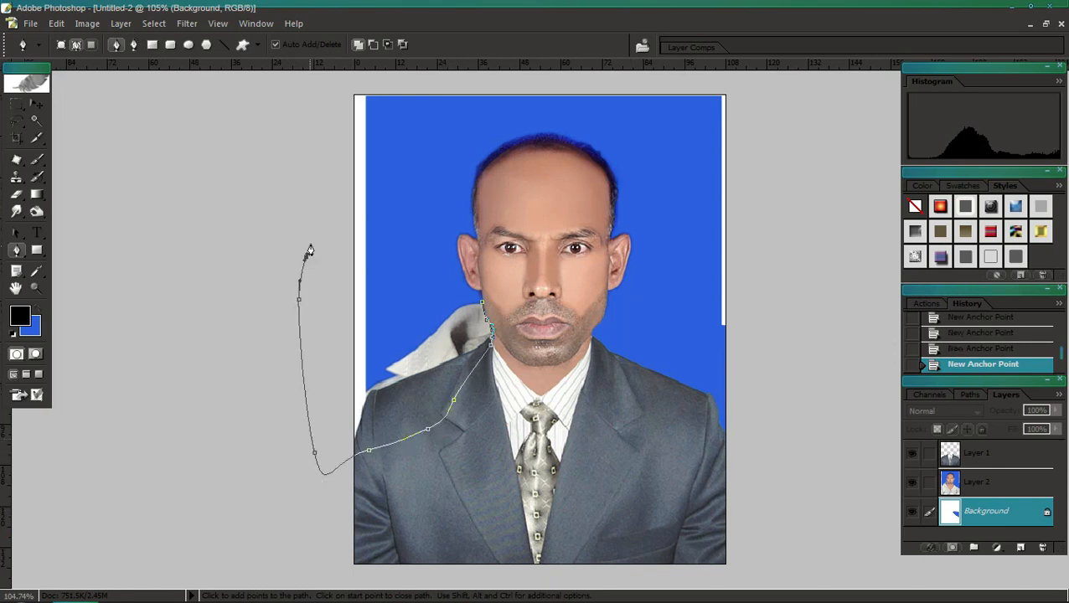
key(ctrl+Return)
Step: Fill the selected collar area on Layer 2 with the blue background color, deselect it, and fill the whole Background layer with the same blue
key(Delete)
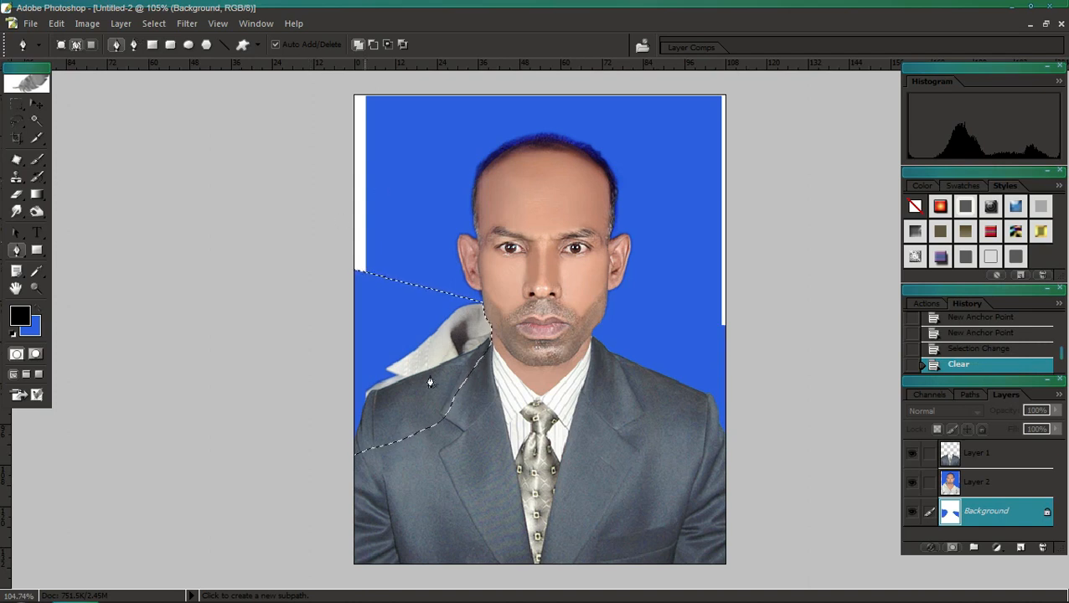
click(982, 482)
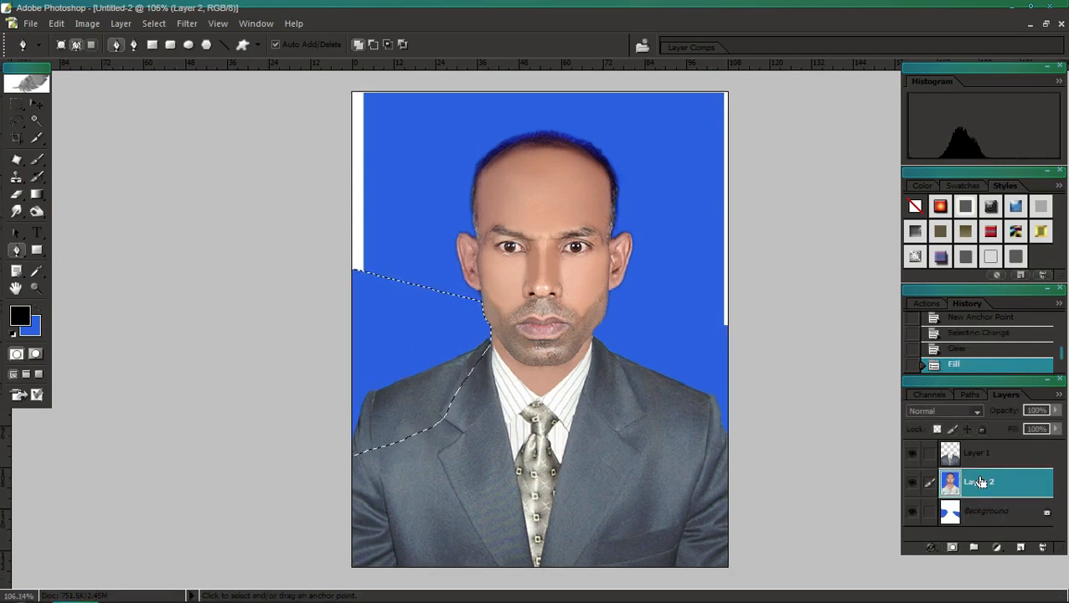
key(ctrl+d)
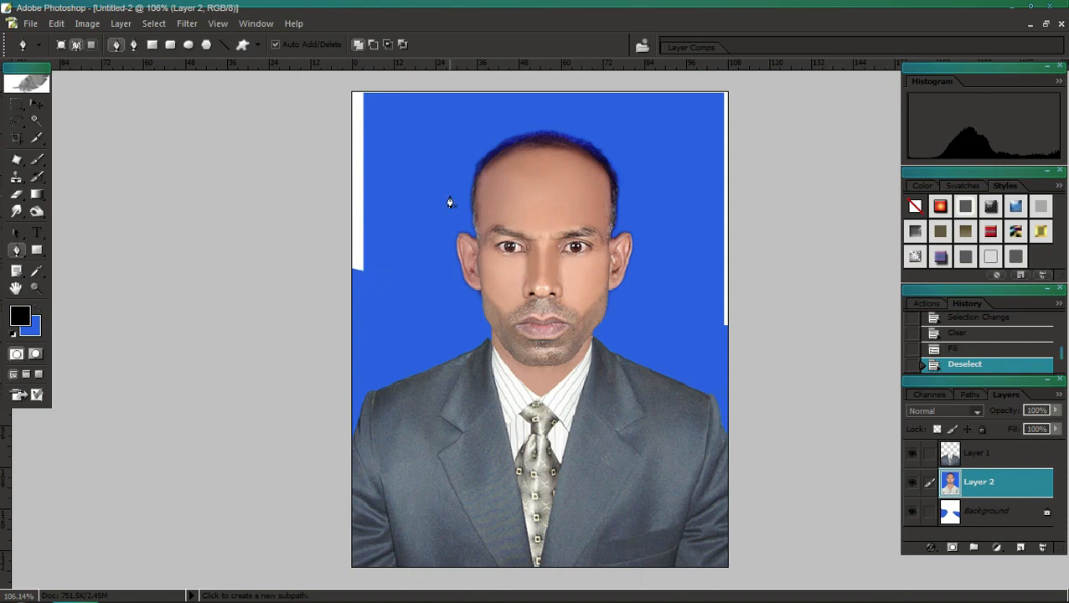
click(974, 519)
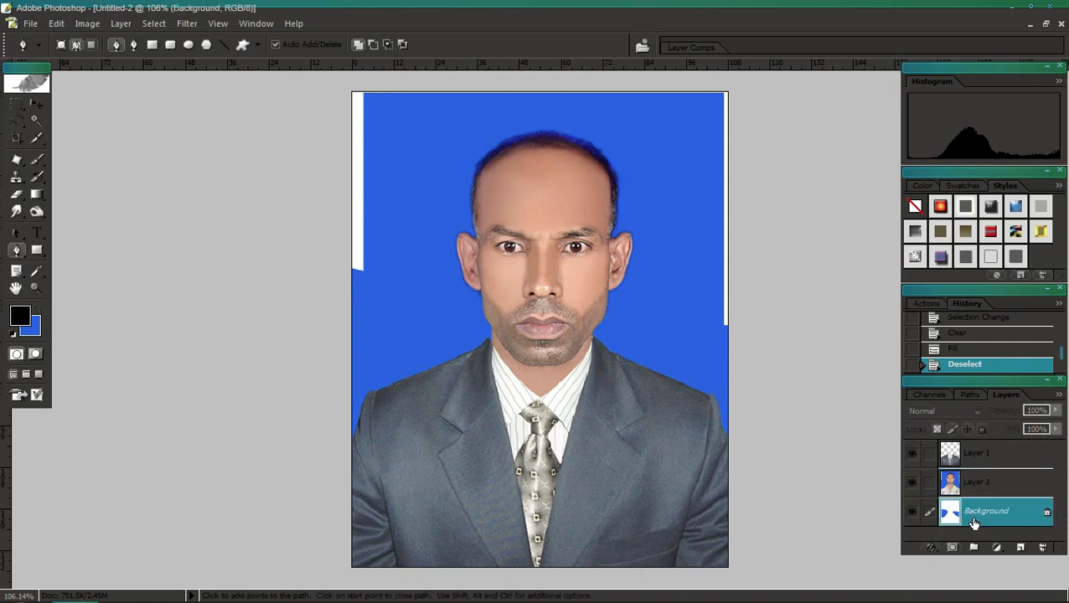
key(ctrl+BackSpace)
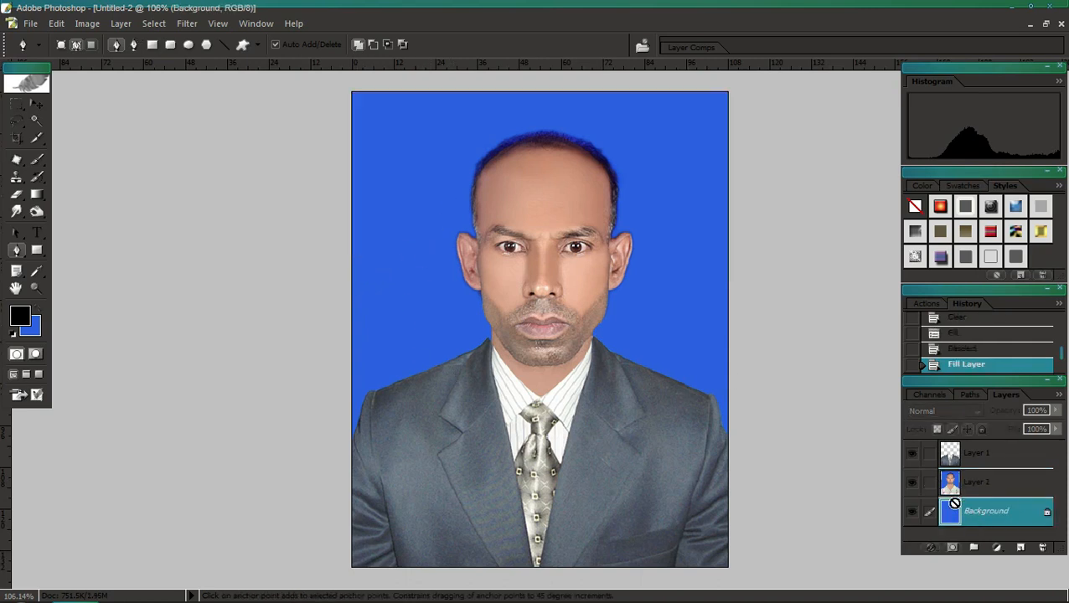
Step: Merge all visible layers of the portrait into the Background layer
key(ctrl+shift+e)
click(56, 24)
click(92, 76)
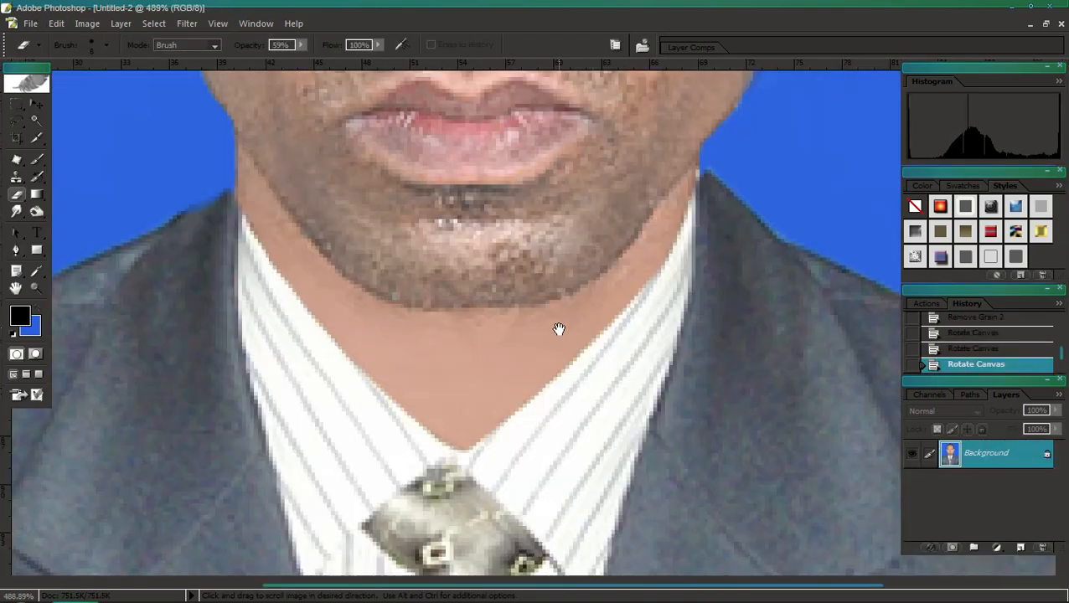
Step: Clone Stamp matching skin over the dark and bright spots between the lower lip and the chin
drag(559, 329, 568, 450)
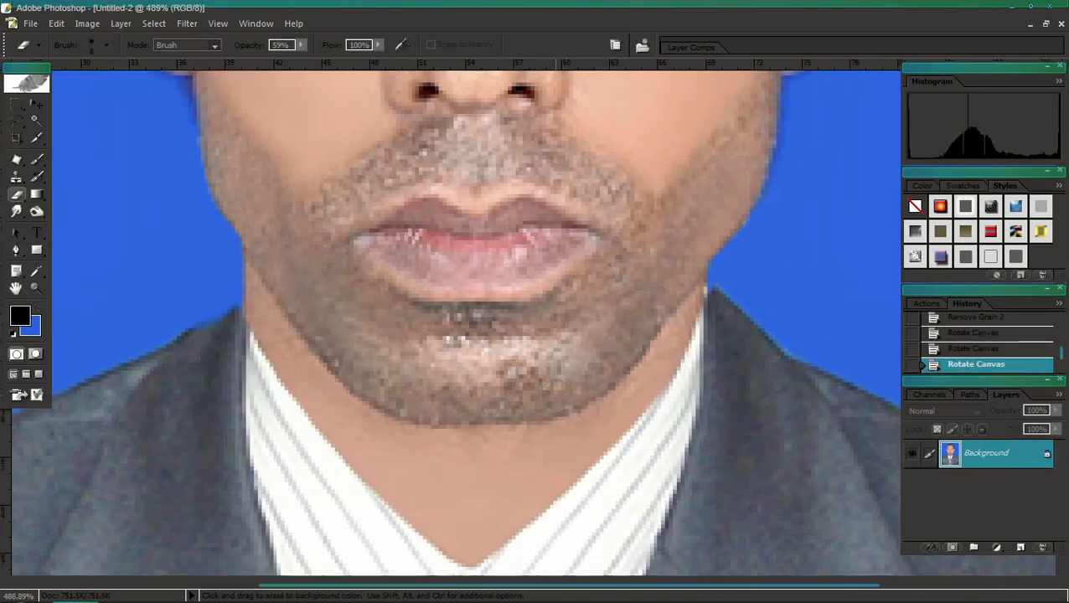
key(s)
click(426, 342)
click(437, 347)
click(457, 344)
click(478, 346)
alt+click(427, 322)
click(456, 317)
click(466, 321)
alt+click(508, 320)
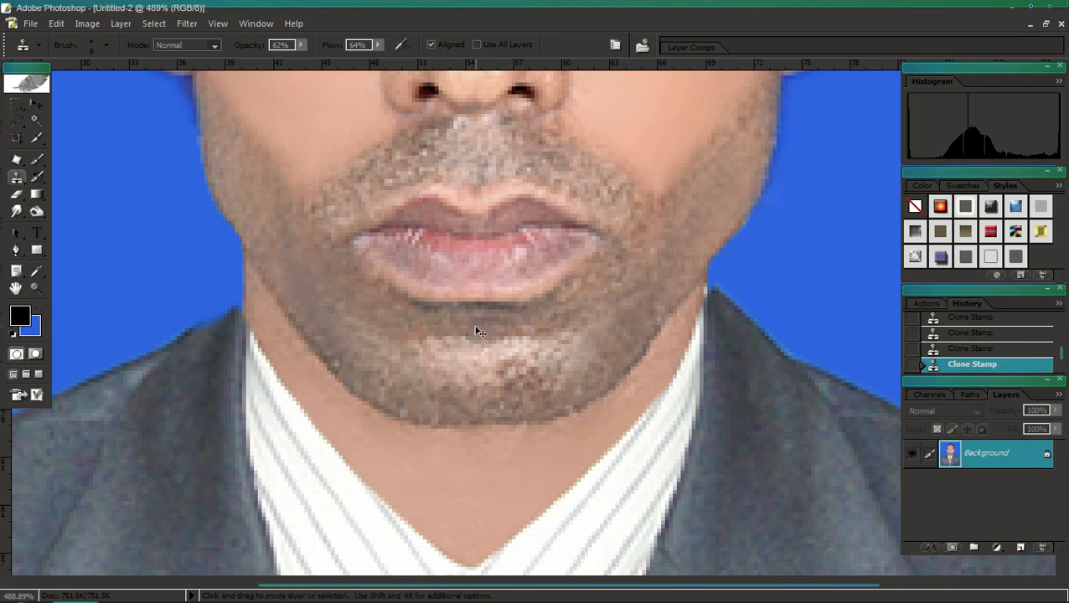
key(ctrl+0)
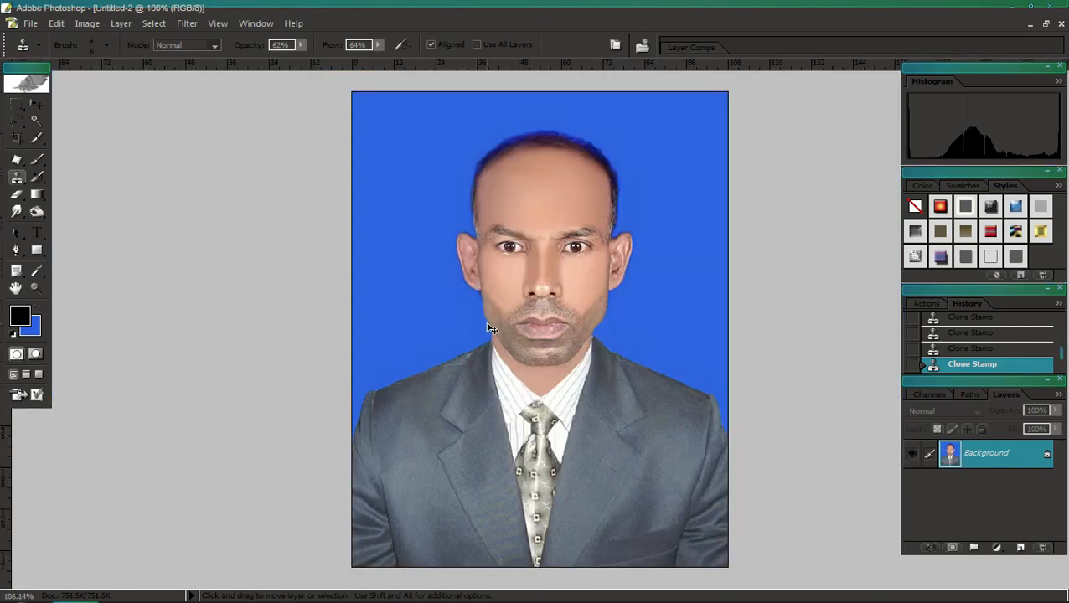
Step: Save the portrait as the JPEG file Untitled-2 in the 05-10-2022 desktop folder with the offered JPEG options
key(ctrl+shift+s)
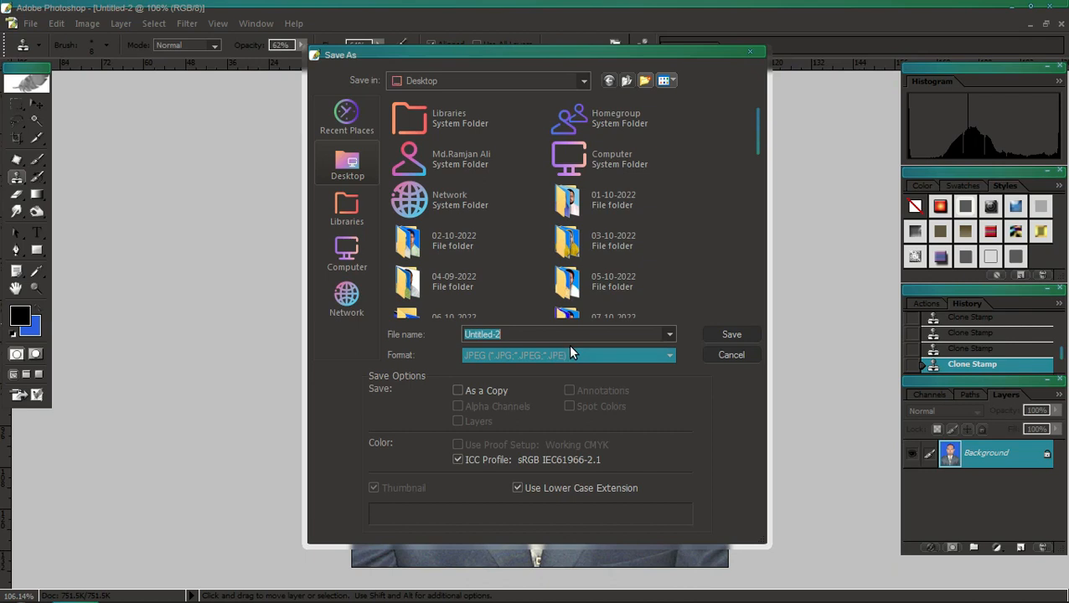
double_click(589, 283)
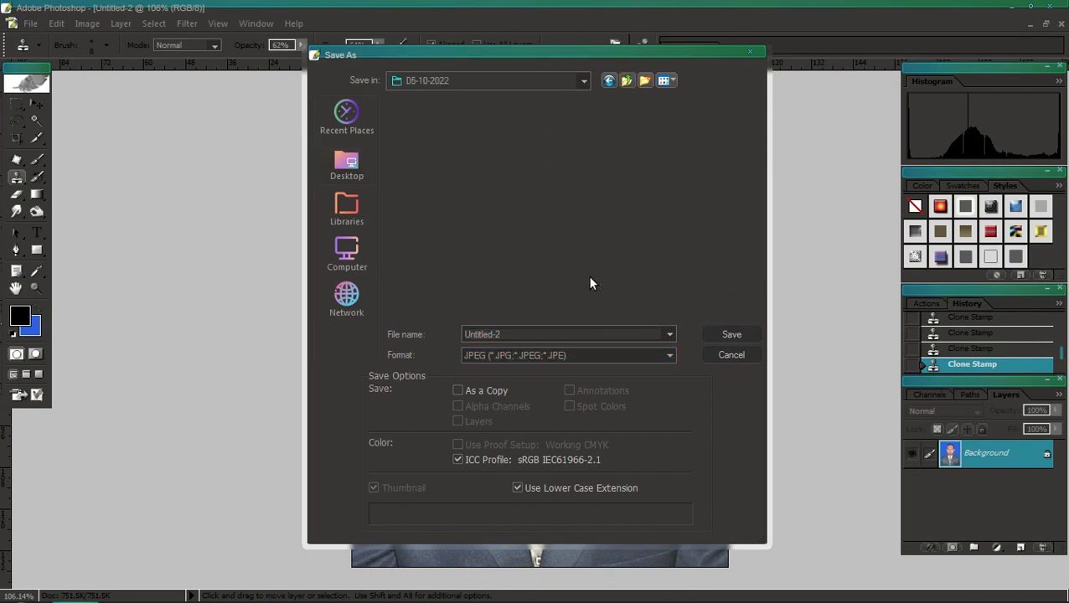
key(Return)
key(Return)
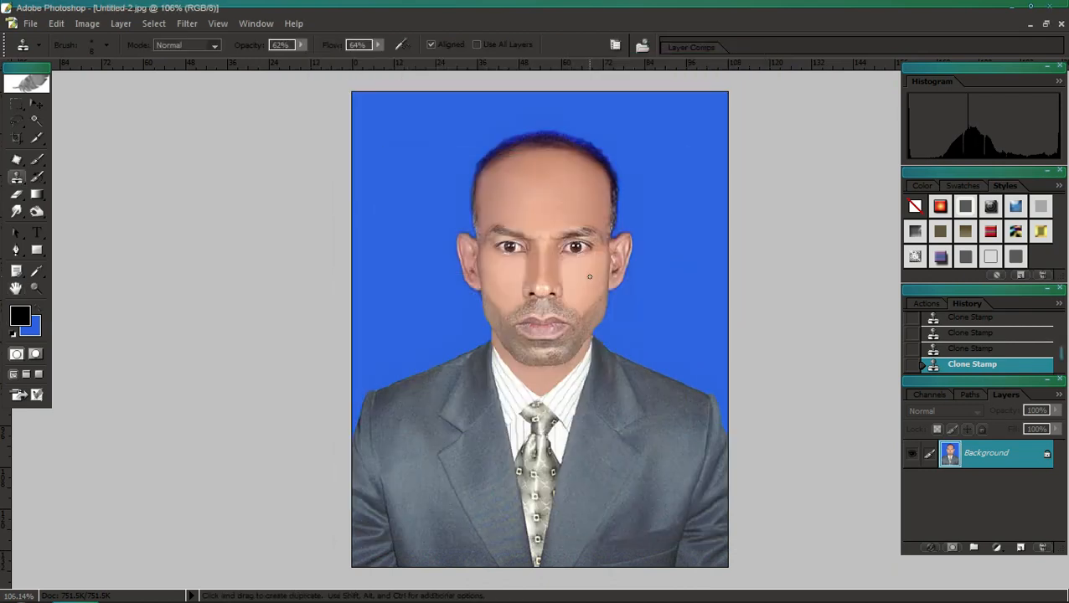
Step: Show the open documents as separate windows, move the portrait window aside, and create a new blank page with the preset settings
key(f)
key(f)
drag(464, 102, 702, 106)
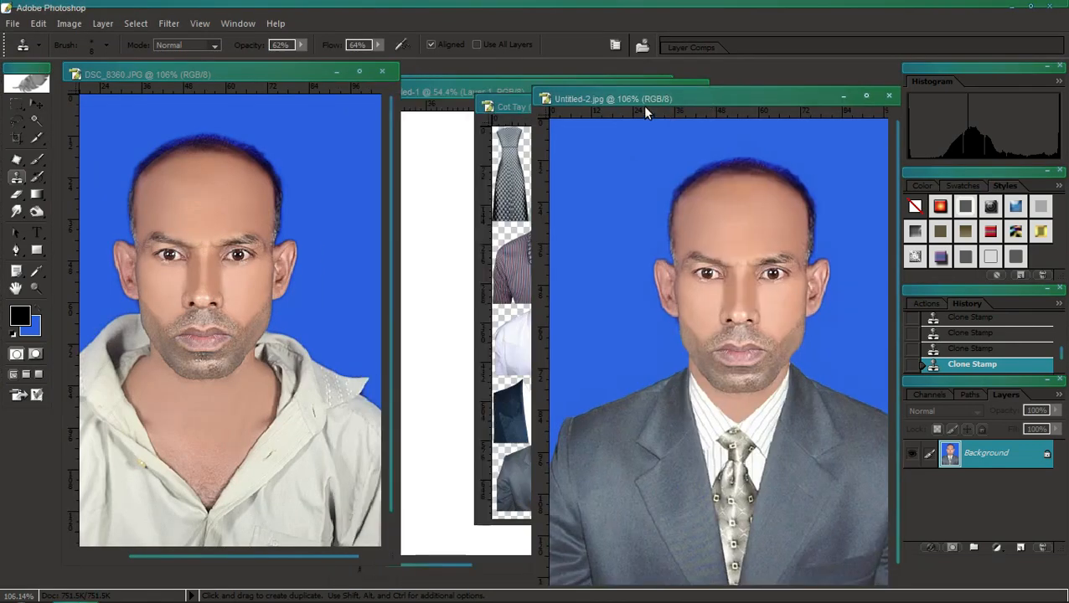
key(ctrl+n)
key(Return)
key(v)
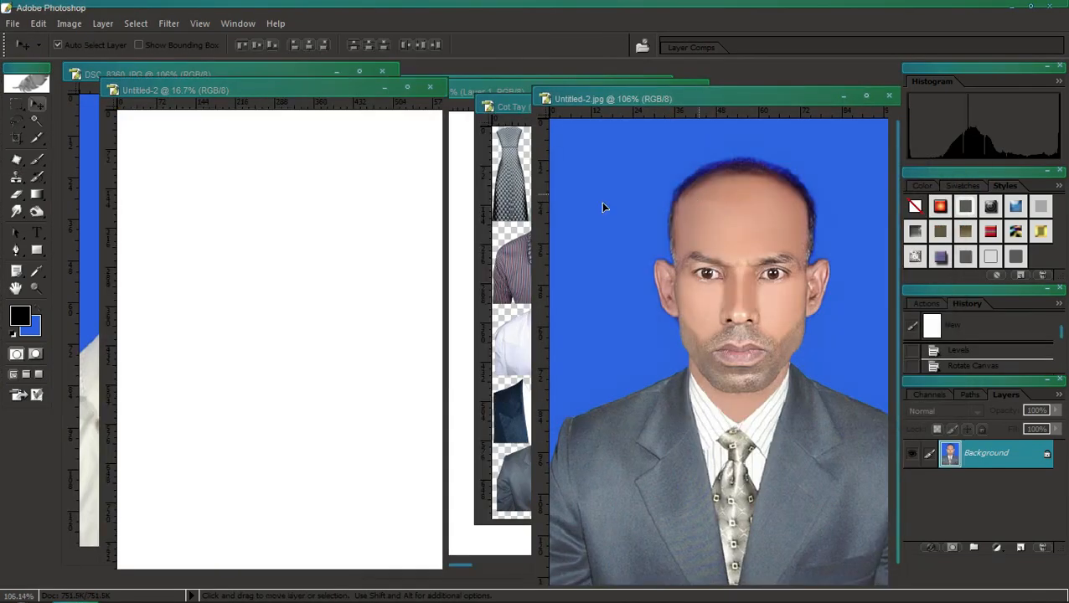
Step: Copy the finished portrait onto the blank page, maximize that document, and place the photo in the page's upper-left corner
drag(603, 207, 343, 133)
double_click(328, 90)
drag(573, 234, 423, 155)
Step: Rotate the photo on the page 90° clockwise
key(ctrl+t)
right_click(648, 157)
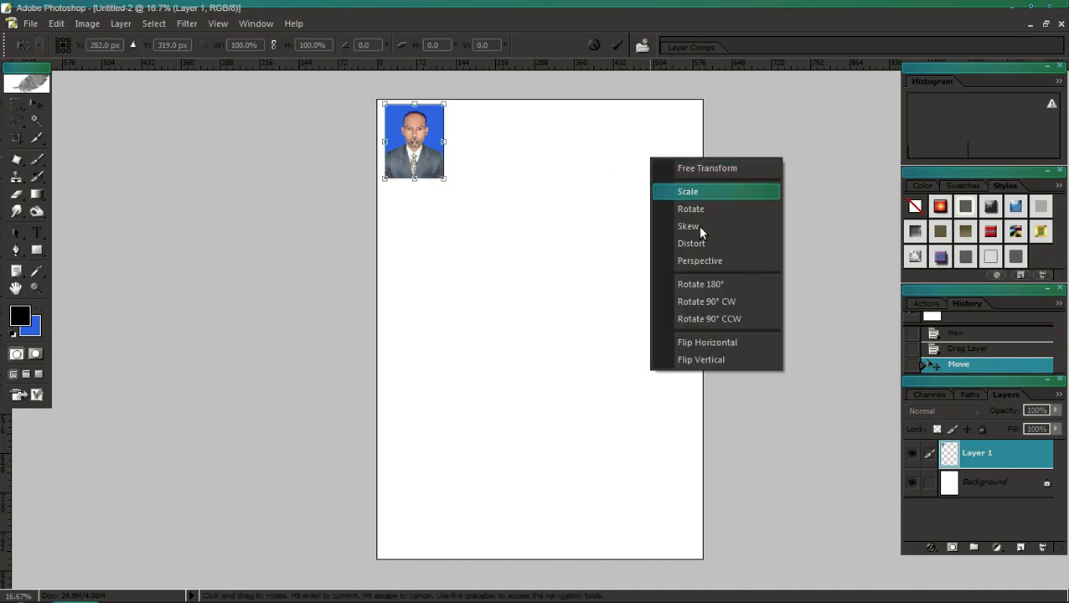
click(714, 303)
key(Return)
Step: Duplicate the rotated photo twice to its right, nudging the copies into an evenly spaced row along the page's upper edge
drag(417, 134, 587, 140)
key(Left)
key(shift+Right)
key(shift+Right)
key(shift+Right)
key(shift+Right)
key(Up)
key(Up)
key(Up)
key(Up)
key(shift+Right)
key(shift+Right)
key(shift+Right)
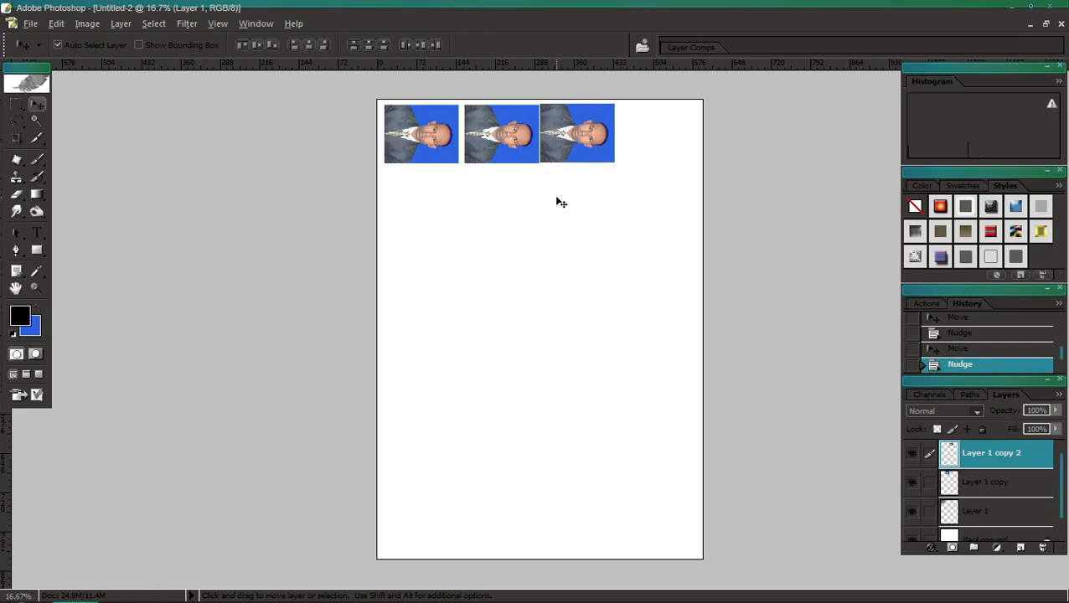
Step: Add a fourth copy of the photo at the right end of the row and nudge it to match the spacing
drag(607, 146, 659, 144)
key(shift+Right)
key(shift+Right)
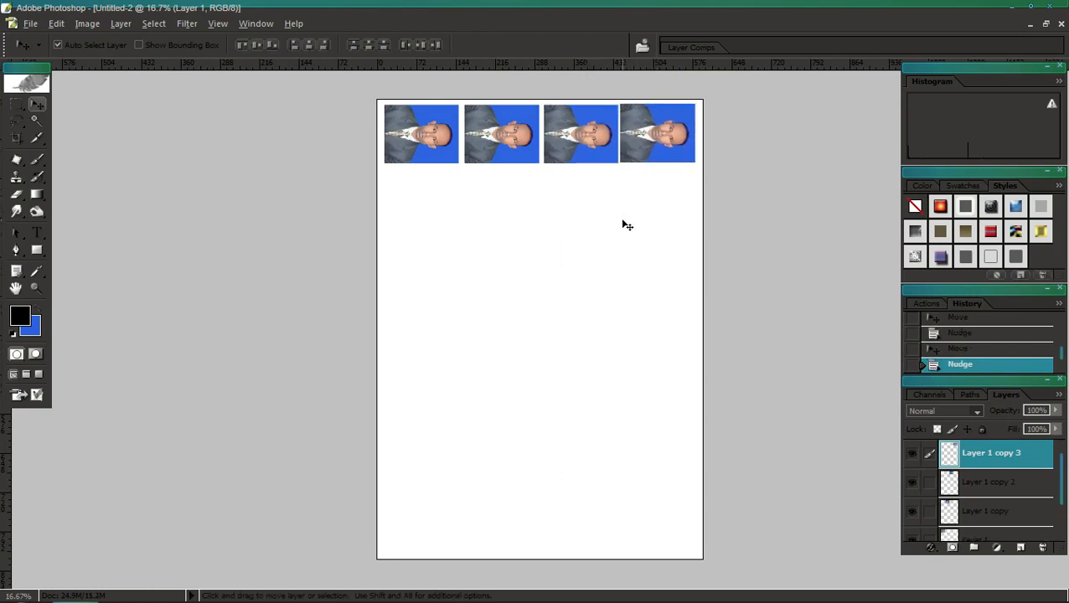
key(shift+Right)
key(shift+Right)
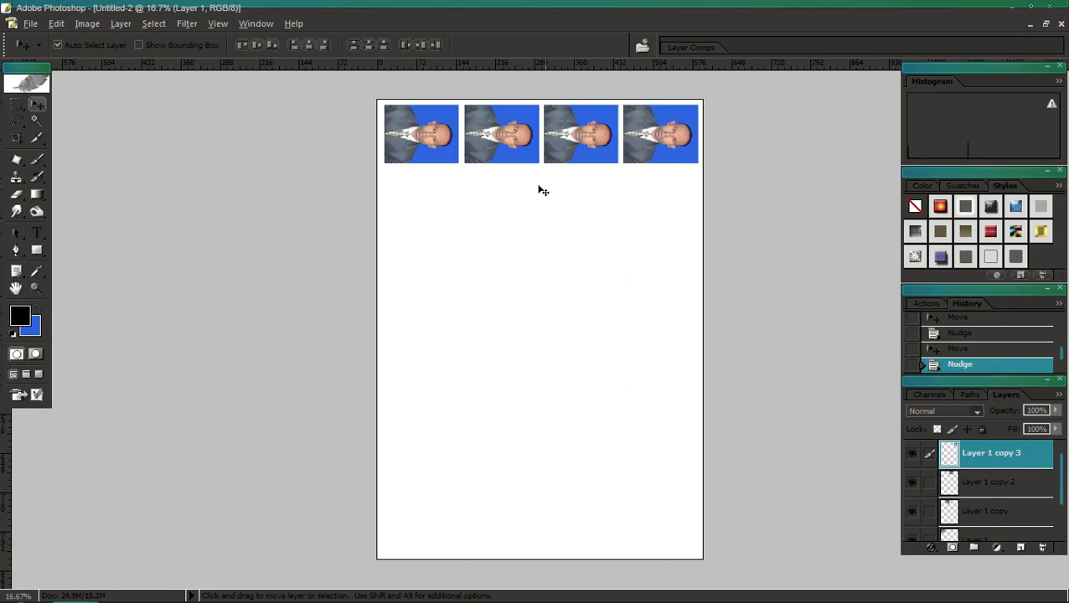
Step: Nudge the photos in the row one by one slightly to the left to even out the page margins
click(426, 145)
key(shift+Left)
click(481, 145)
key(shift+Left)
click(570, 143)
key(shift+Left)
click(635, 144)
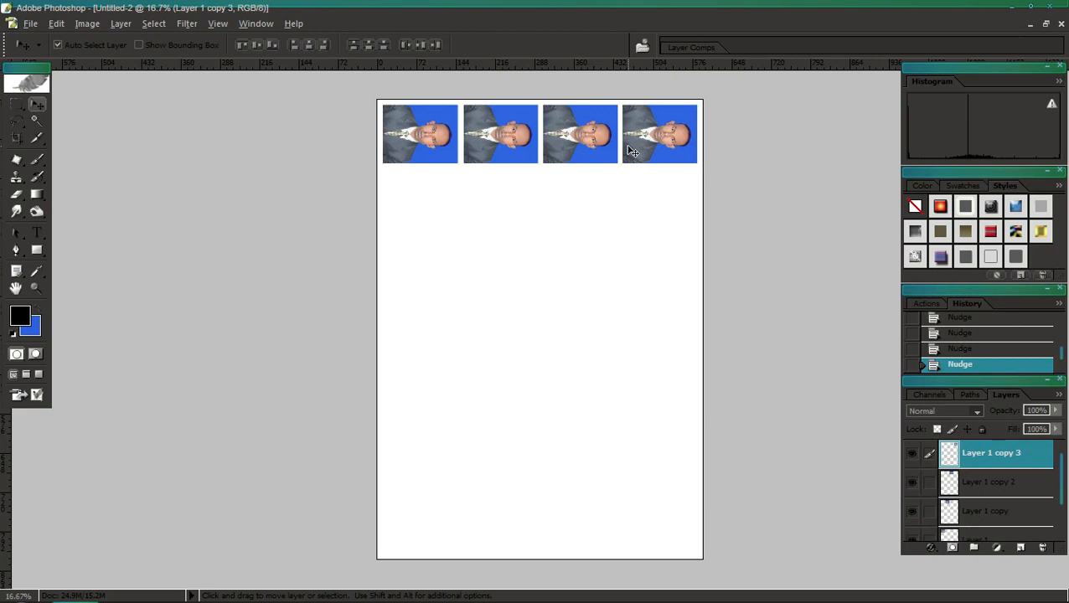
Step: Merge the photo copies down into Layer 1 and nudge the whole row slightly left
key(ctrl+e)
key(ctrl+e)
key(ctrl+e)
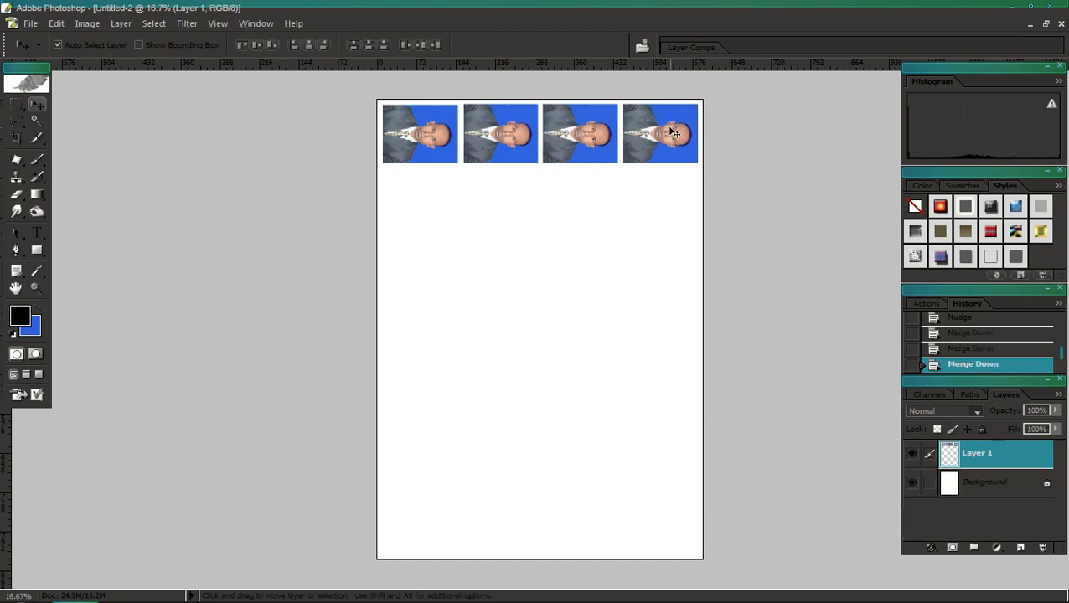
key(shift+Left)
Step: Start printing the page and set the EPSON L130 Series document size to A4 210 x 297 mm
key(ctrl+p)
key(Return)
click(642, 103)
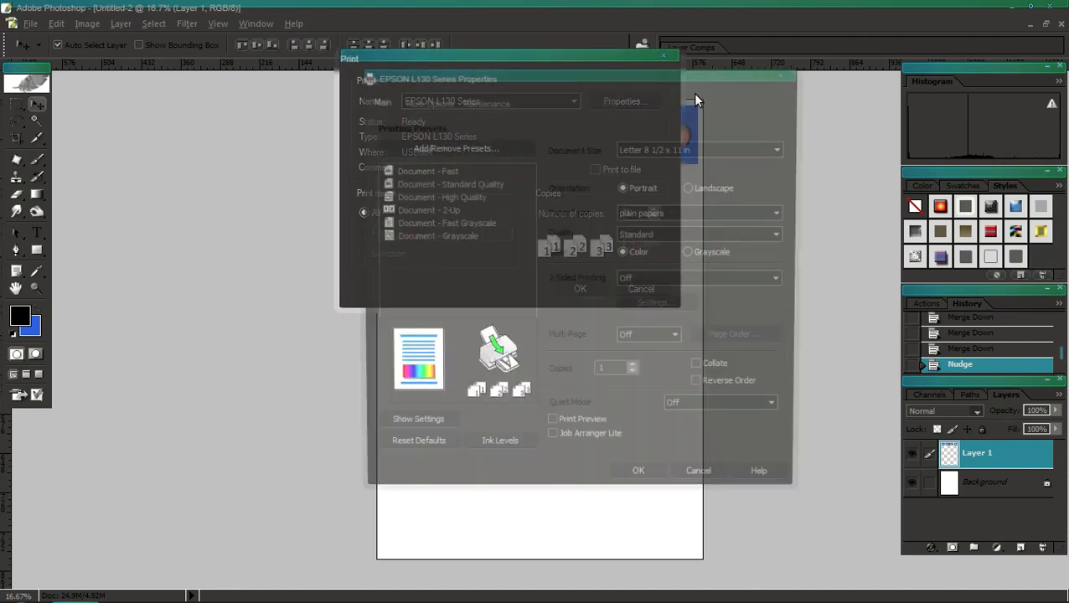
click(624, 149)
click(652, 164)
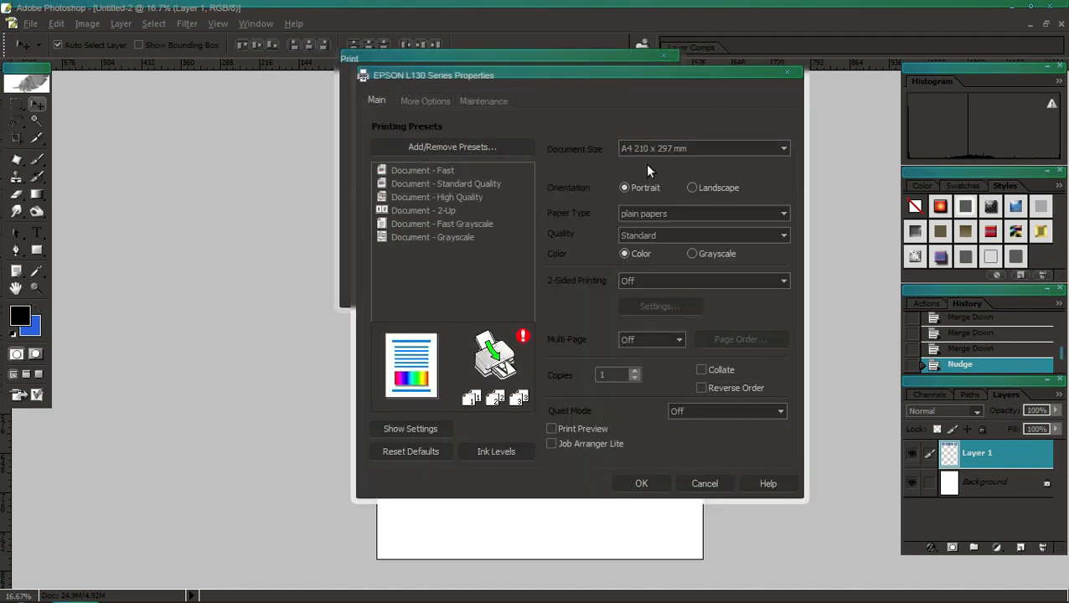
Step: Set the printer's paper type to Epson Matte and the quality to High
click(635, 212)
click(656, 239)
click(651, 237)
click(652, 257)
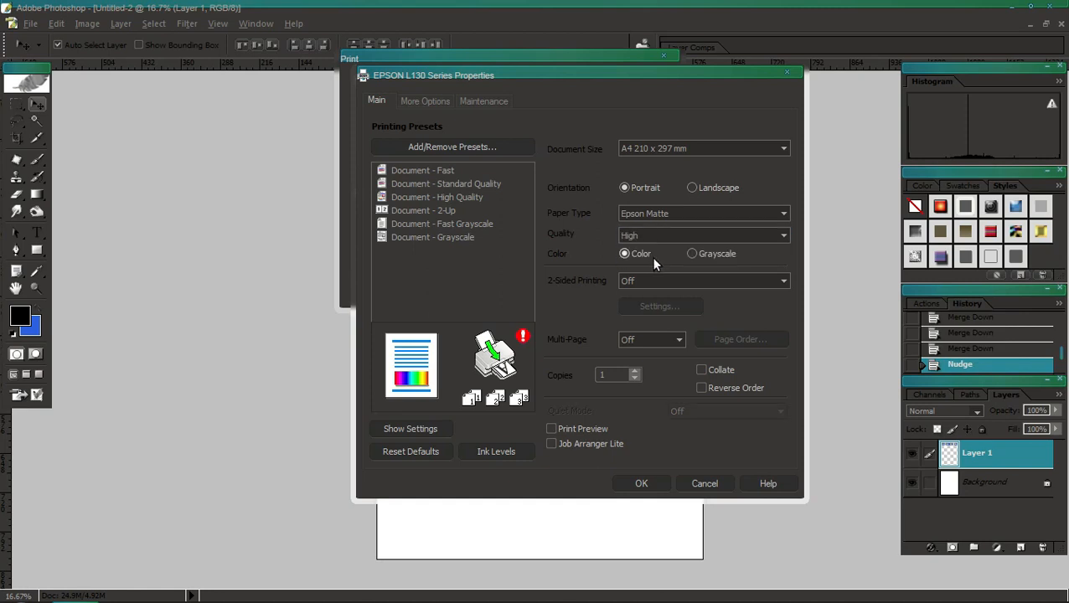